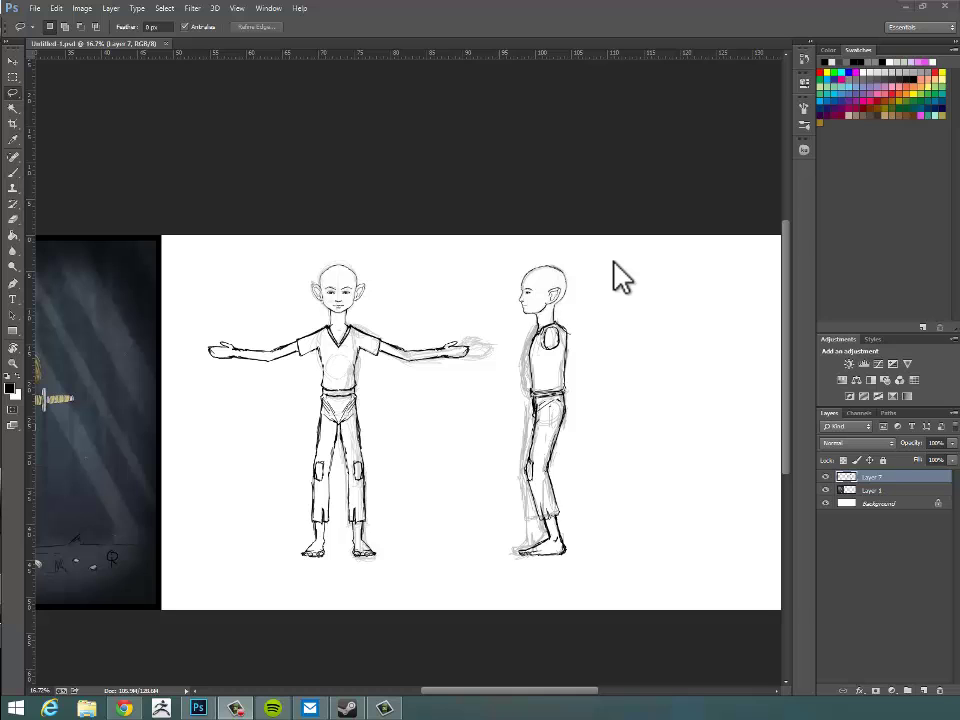
# Step: Examine the character painting beside the front-view and side-view body sketches
pyautogui.click(256, 448)
pyautogui.press('space')
pyautogui.moveTo(389, 430)
pyautogui.mouseDown()
pyautogui.moveTo(579, 407)
pyautogui.moveTo(604, 422)
pyautogui.mouseUp()
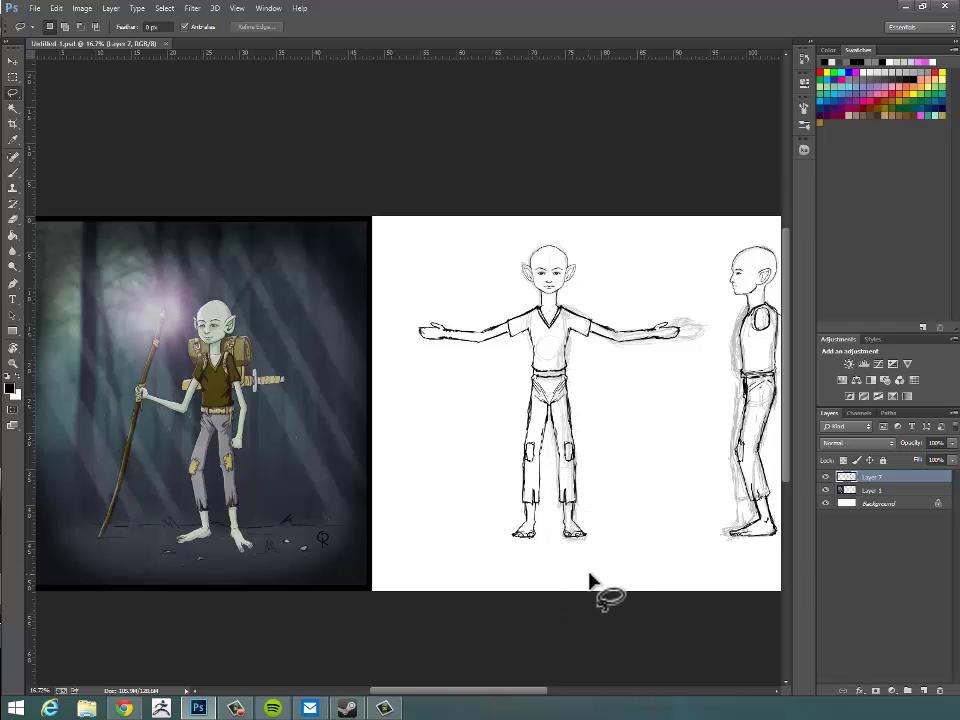
pyautogui.click(653, 470)
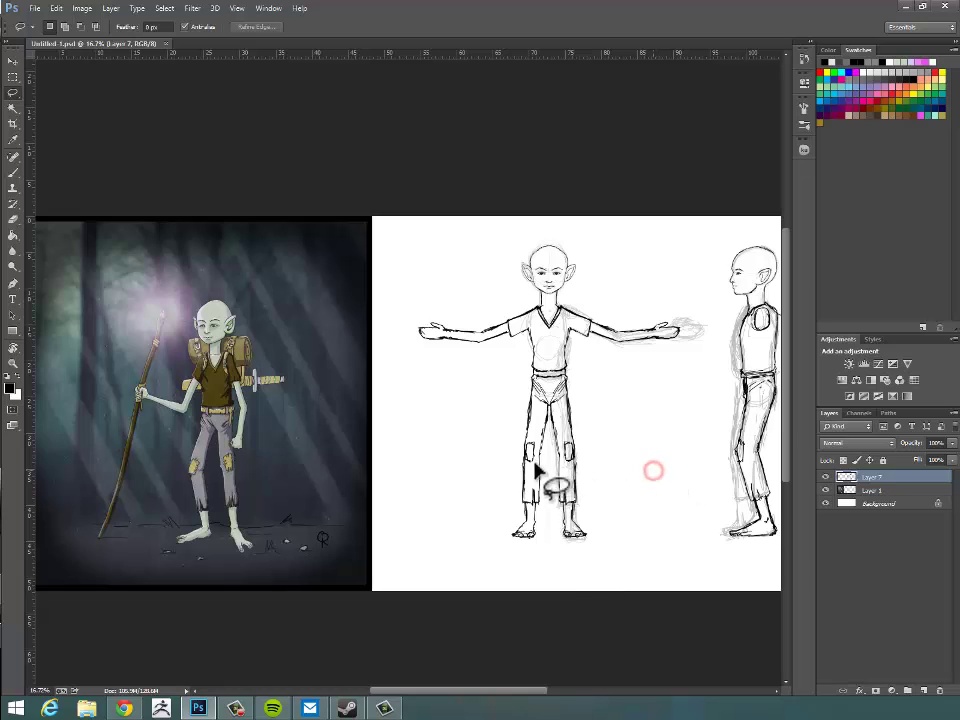
pyautogui.moveTo(535, 464); pyautogui.dragTo(653, 473)
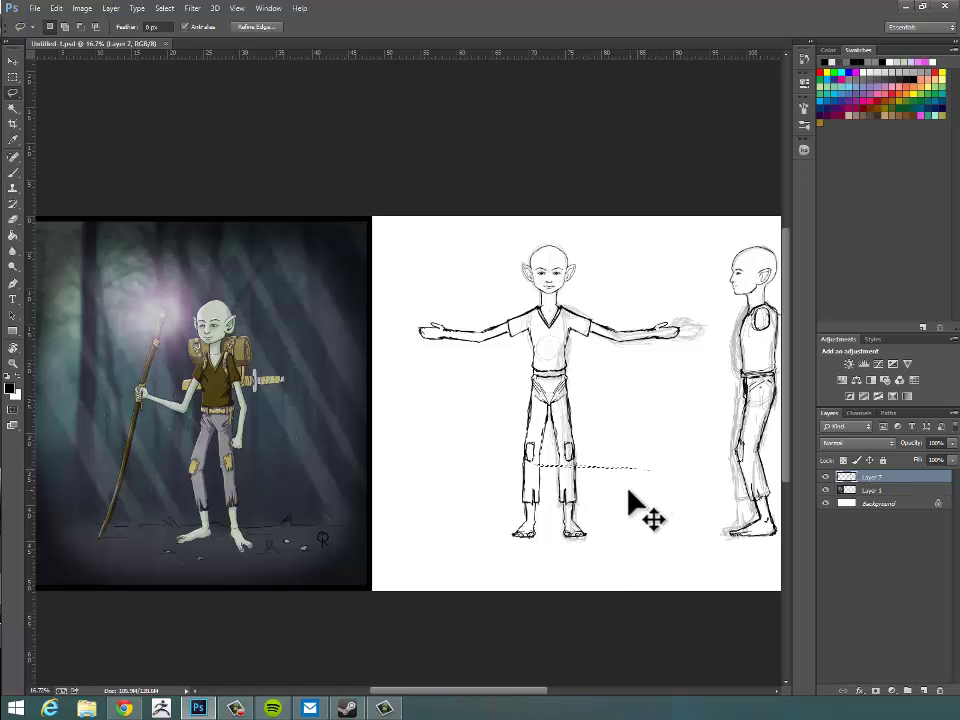
pyautogui.hotkey('ctrl', 'd')
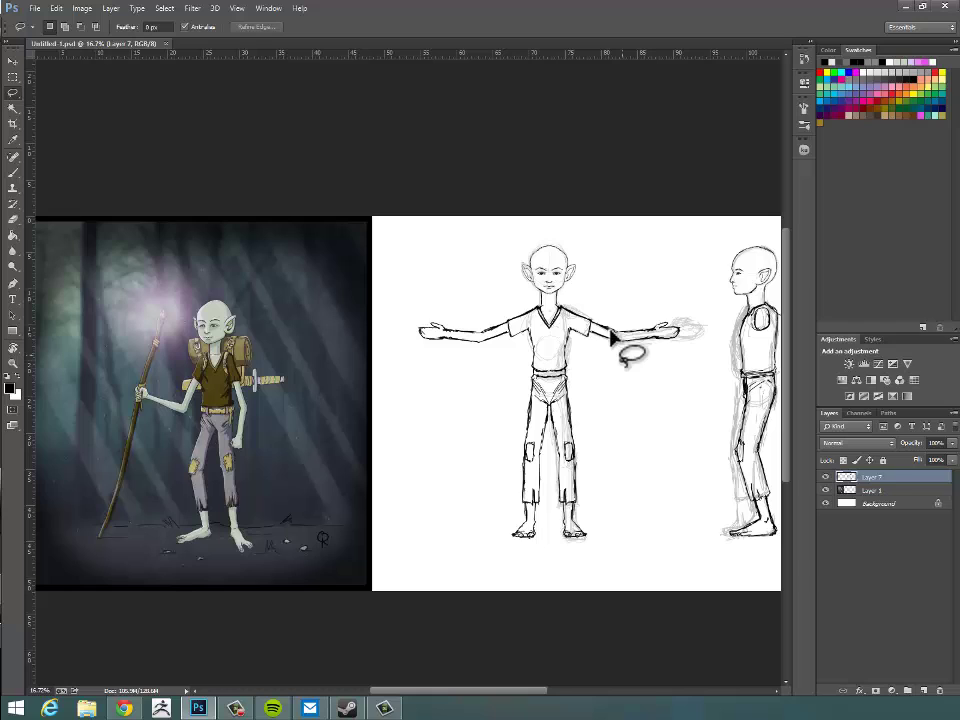
pyautogui.moveTo(624, 420); pyautogui.dragTo(564, 403)
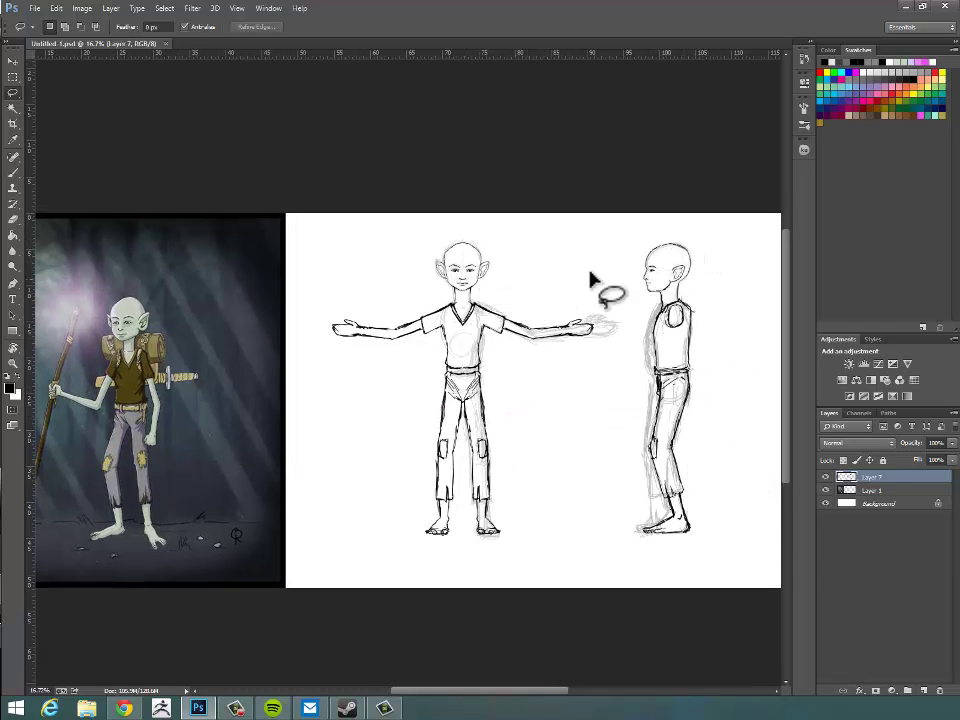
pyautogui.moveTo(592, 459)
pyautogui.mouseDown()
pyautogui.moveTo(566, 465)
pyautogui.moveTo(563, 490)
pyautogui.moveTo(523, 496)
pyautogui.moveTo(530, 480)
pyautogui.mouseUp()
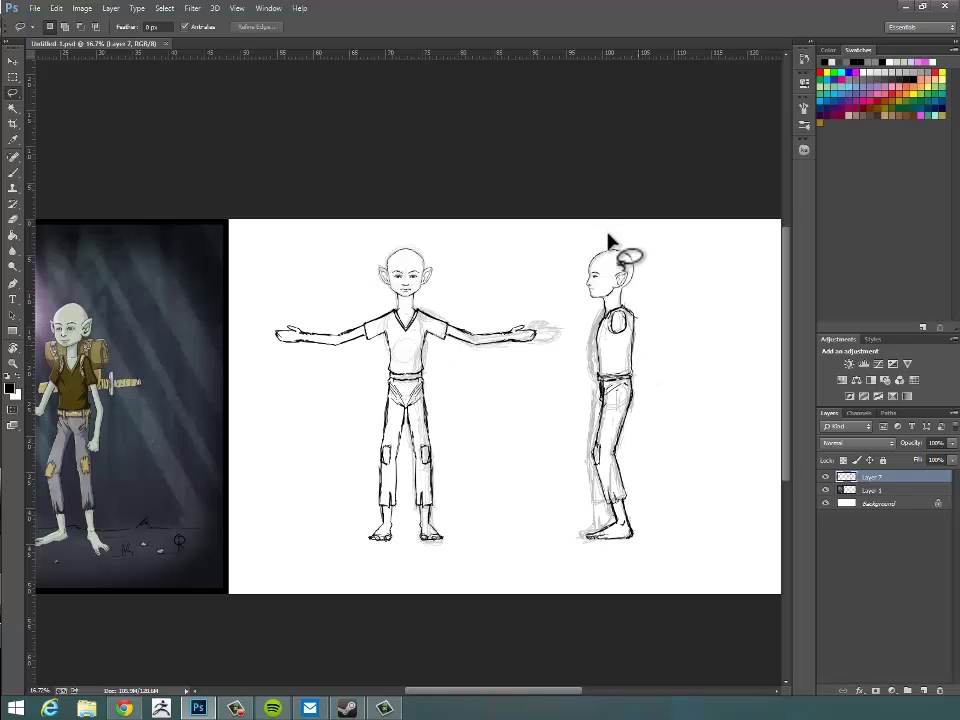
pyautogui.moveTo(608, 287)
pyautogui.mouseDown()
pyautogui.moveTo(620, 274)
pyautogui.moveTo(538, 285)
pyautogui.moveTo(597, 325)
pyautogui.moveTo(690, 279)
pyautogui.moveTo(580, 254)
pyautogui.moveTo(671, 287)
pyautogui.moveTo(658, 336)
pyautogui.moveTo(597, 373)
pyautogui.moveTo(646, 232)
pyautogui.moveTo(581, 364)
pyautogui.moveTo(651, 236)
pyautogui.moveTo(598, 343)
pyautogui.mouseUp()
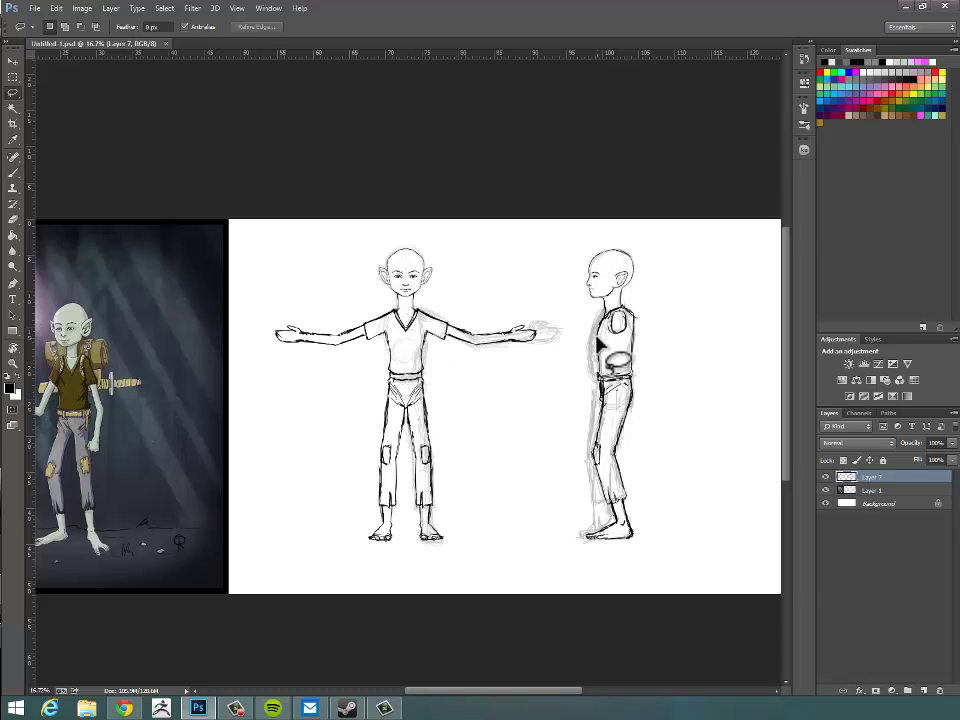
pyautogui.moveTo(598, 345); pyautogui.dragTo(590, 297)
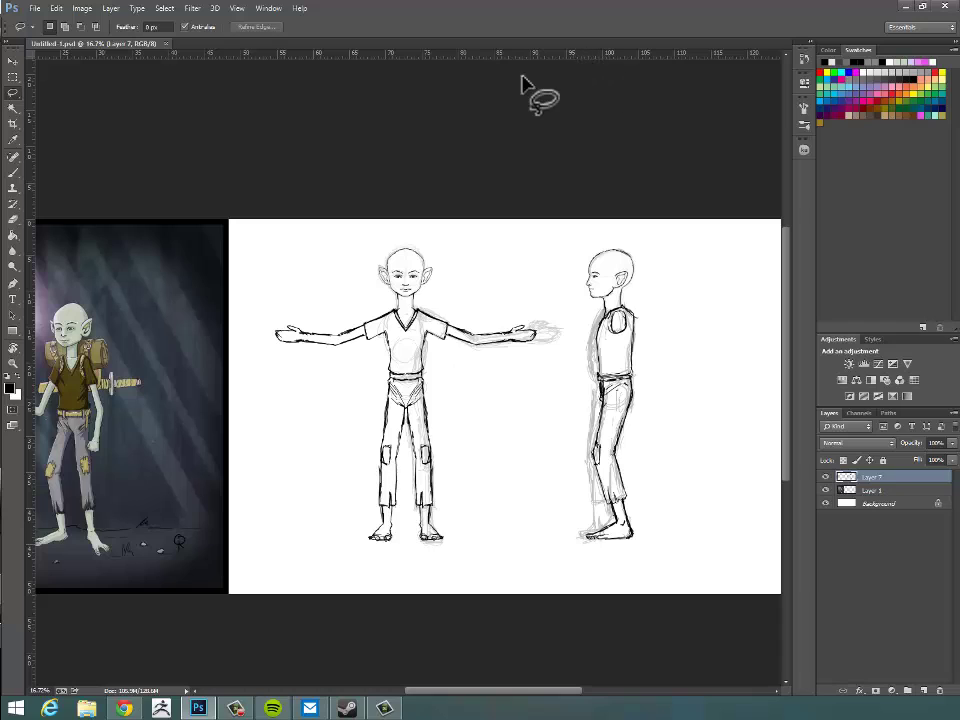
# Step: Hide the rulers and show them again
pyautogui.click(236, 8)
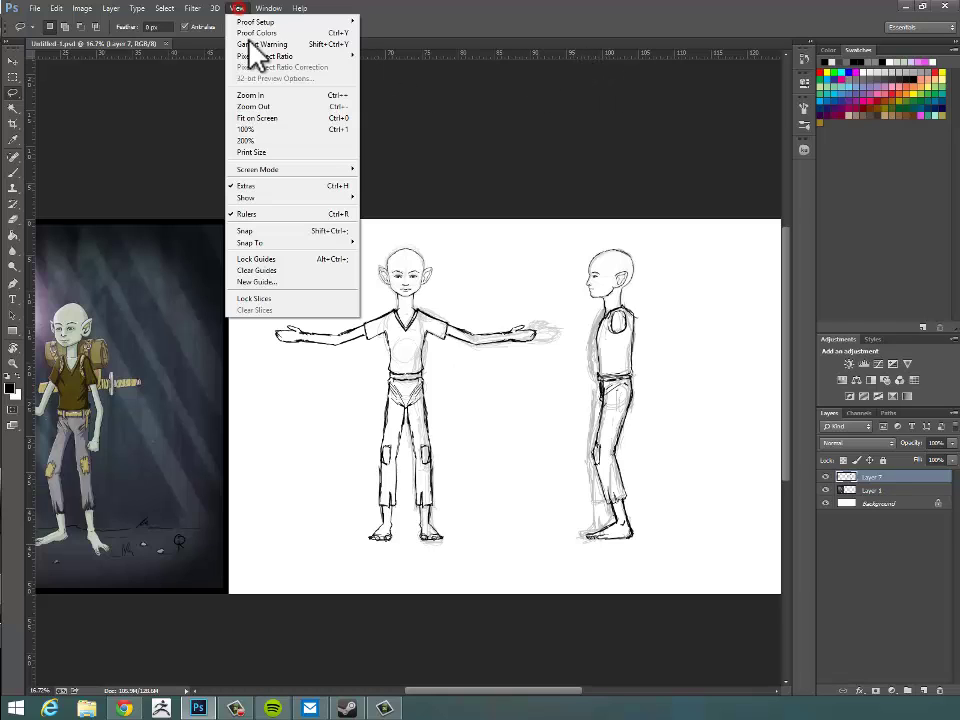
pyautogui.click(290, 214)
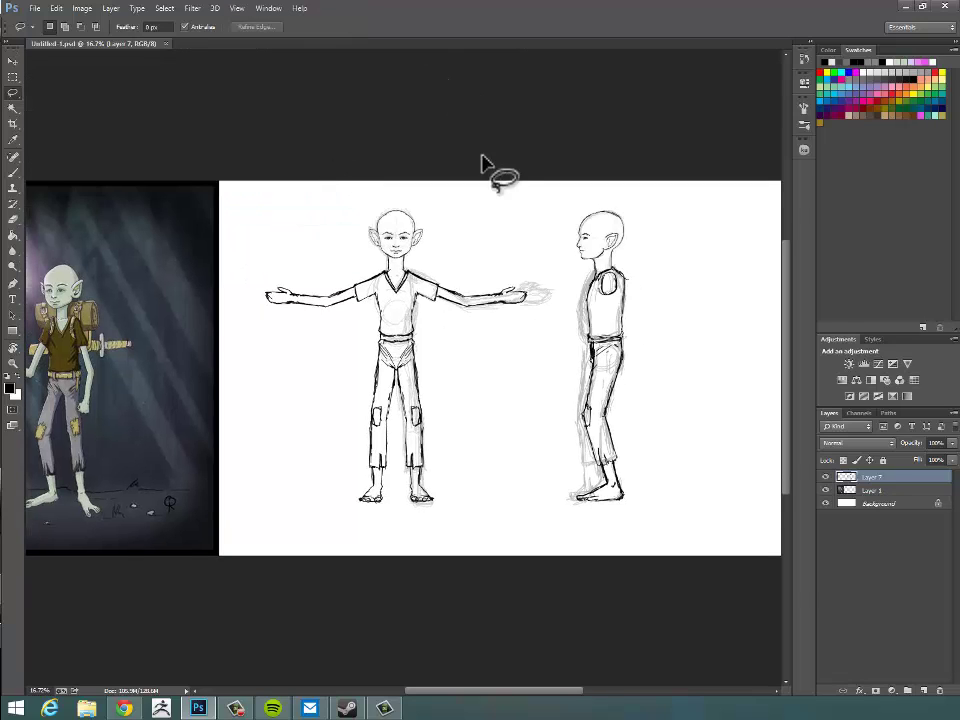
pyautogui.click(243, 10)
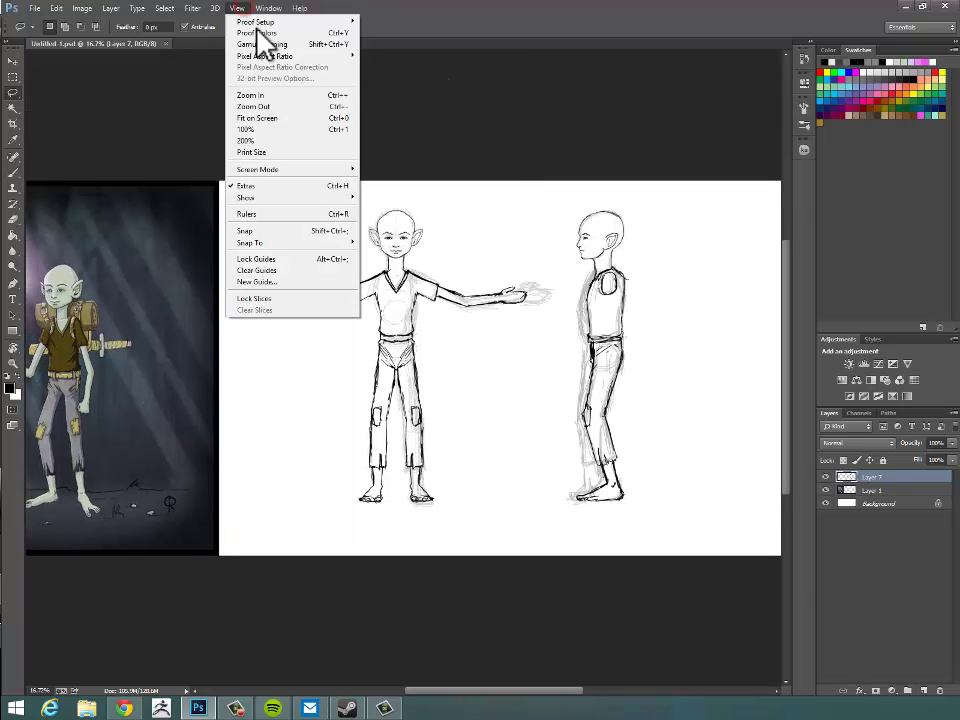
pyautogui.click(302, 214)
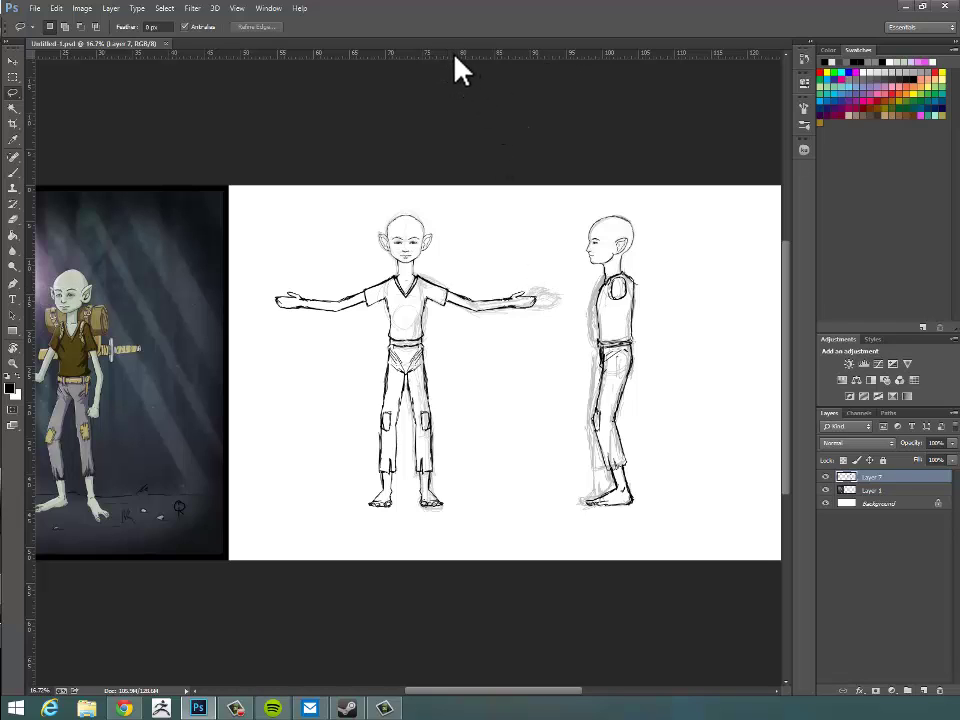
# Step: Place horizontal guides at the head top, shoulders, hands, waist, knees and feet, plus a vertical guide through the front figure's centre
pyautogui.moveTo(454, 53); pyautogui.dragTo(464, 213)
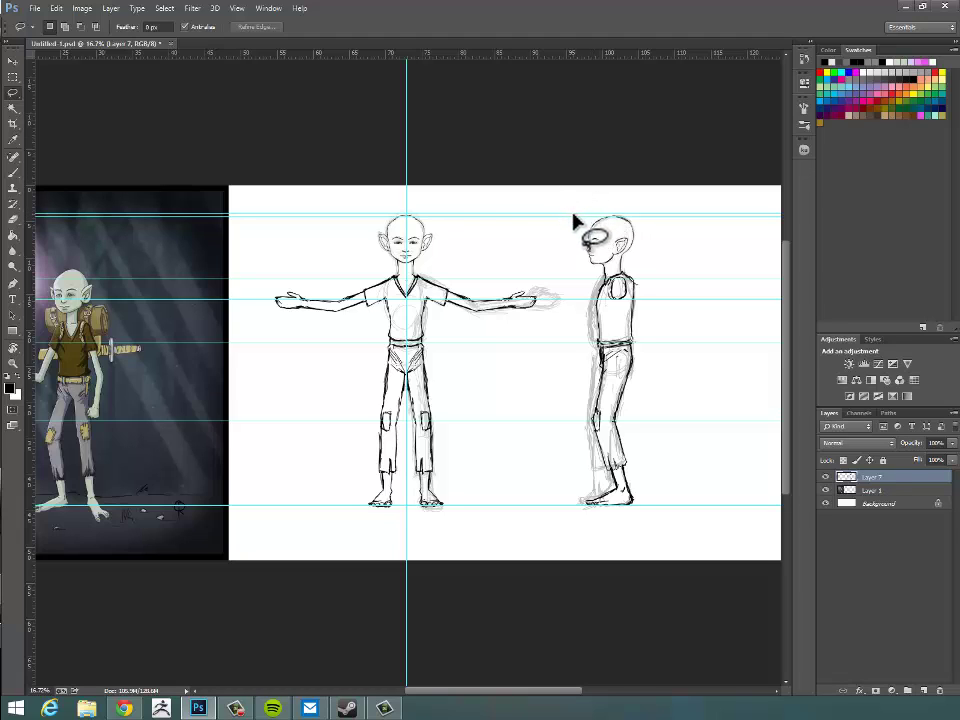
# Step: Turn on snapping for the document while working close up on the two figures' upper bodies
pyautogui.press('z')
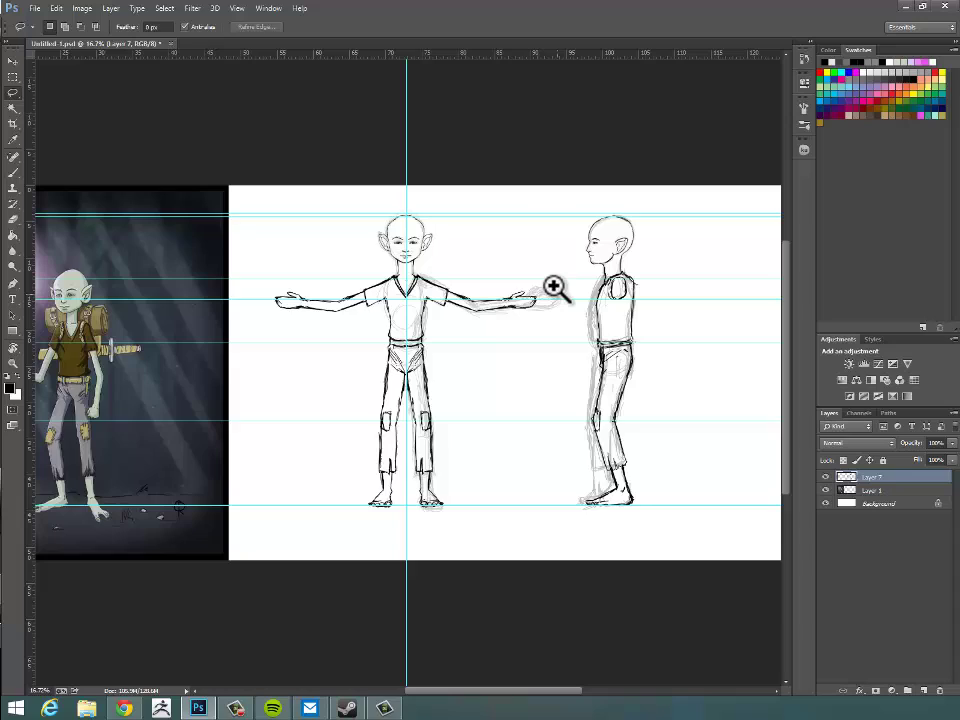
pyautogui.click(560, 283)
pyautogui.moveTo(582, 287); pyautogui.dragTo(590, 287)
pyautogui.moveTo(553, 228); pyautogui.dragTo(550, 313)
pyautogui.click(549, 315)
pyautogui.press('l')
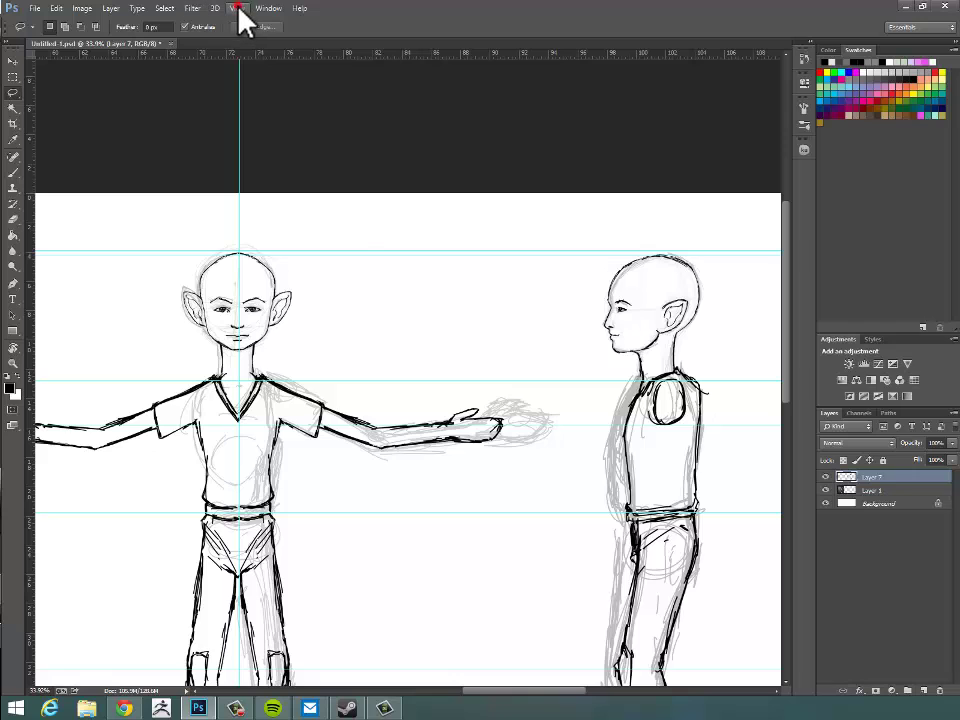
pyautogui.click(240, 12)
pyautogui.click(305, 231)
pyautogui.moveTo(503, 305)
pyautogui.mouseDown()
pyautogui.moveTo(491, 306)
pyautogui.moveTo(491, 317)
pyautogui.mouseUp()
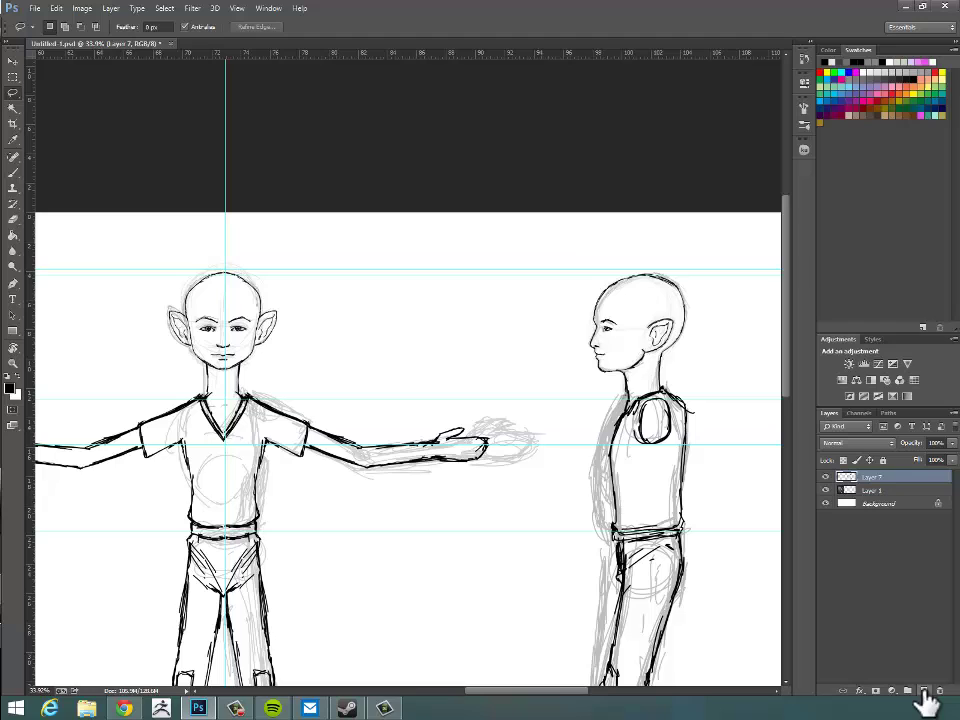
# Step: Add a new layer above the sketch and try a wavy brush stroke along the head guides with snapping on
pyautogui.click(924, 692)
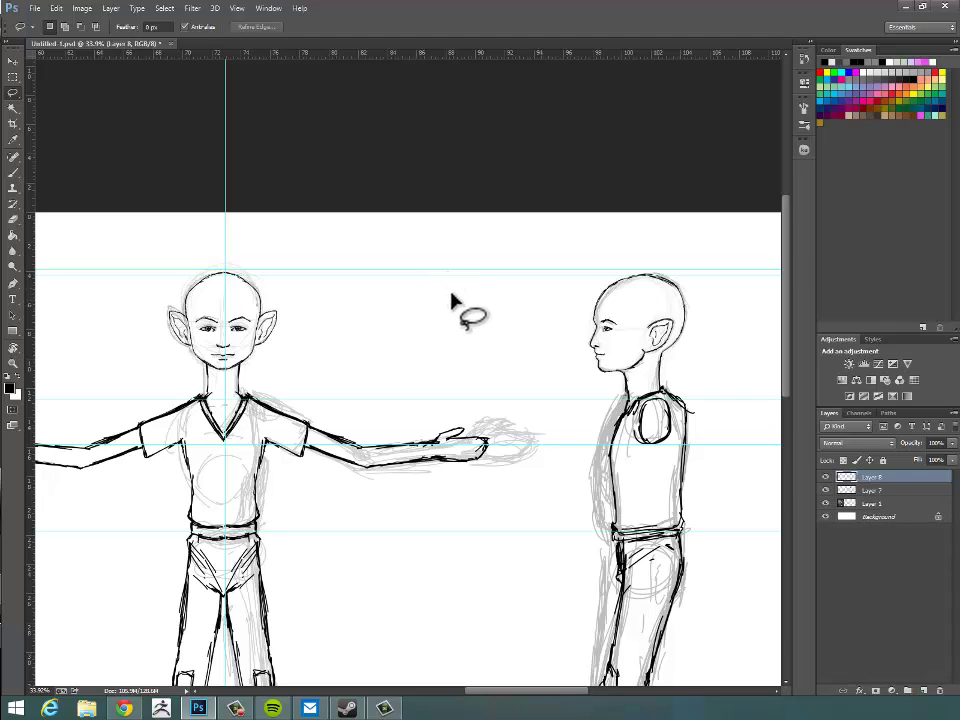
pyautogui.press('b')
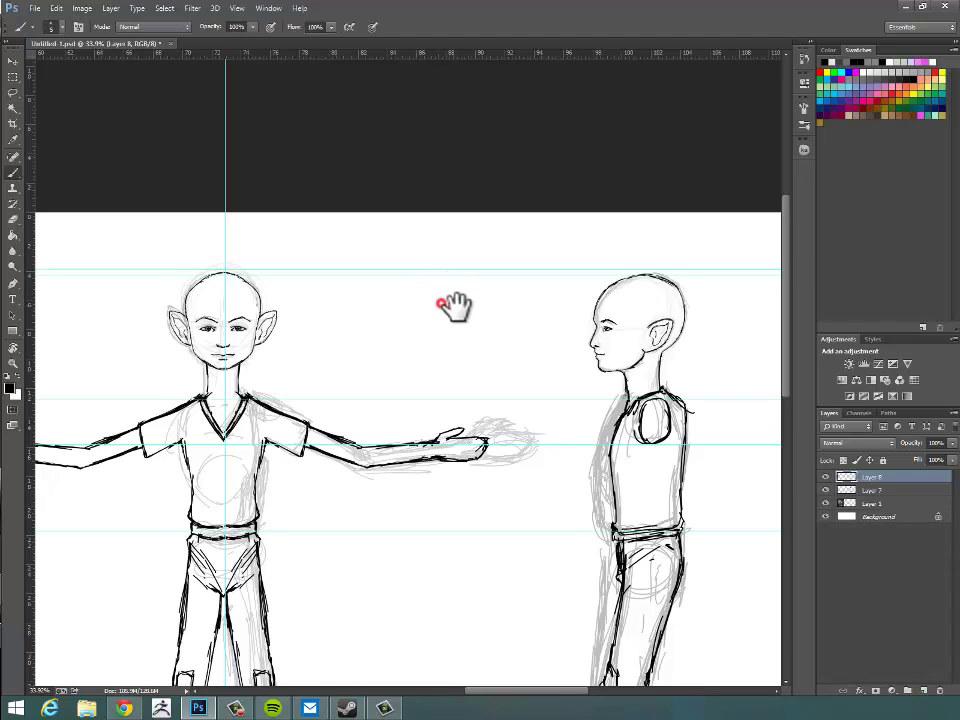
pyautogui.moveTo(446, 302); pyautogui.dragTo(466, 320)
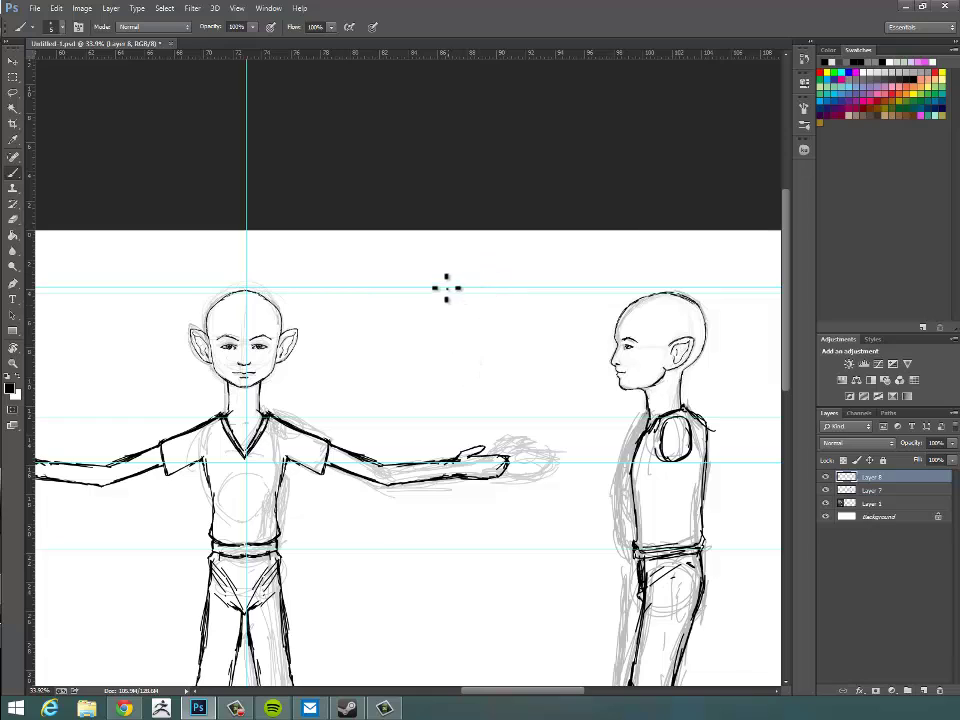
pyautogui.moveTo(406, 301)
pyautogui.mouseDown()
pyautogui.moveTo(435, 289)
pyautogui.moveTo(459, 301)
pyautogui.moveTo(501, 294)
pyautogui.moveTo(523, 306)
pyautogui.moveTo(546, 291)
pyautogui.moveTo(564, 306)
pyautogui.moveTo(572, 300)
pyautogui.mouseUp()
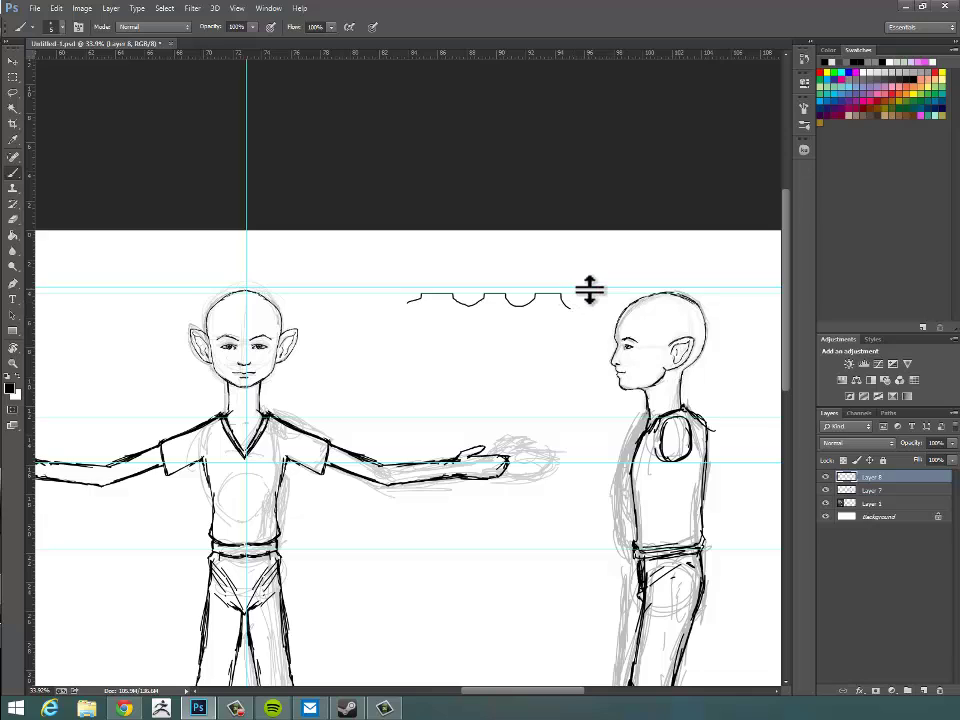
pyautogui.hotkey('ctrl', 'z')
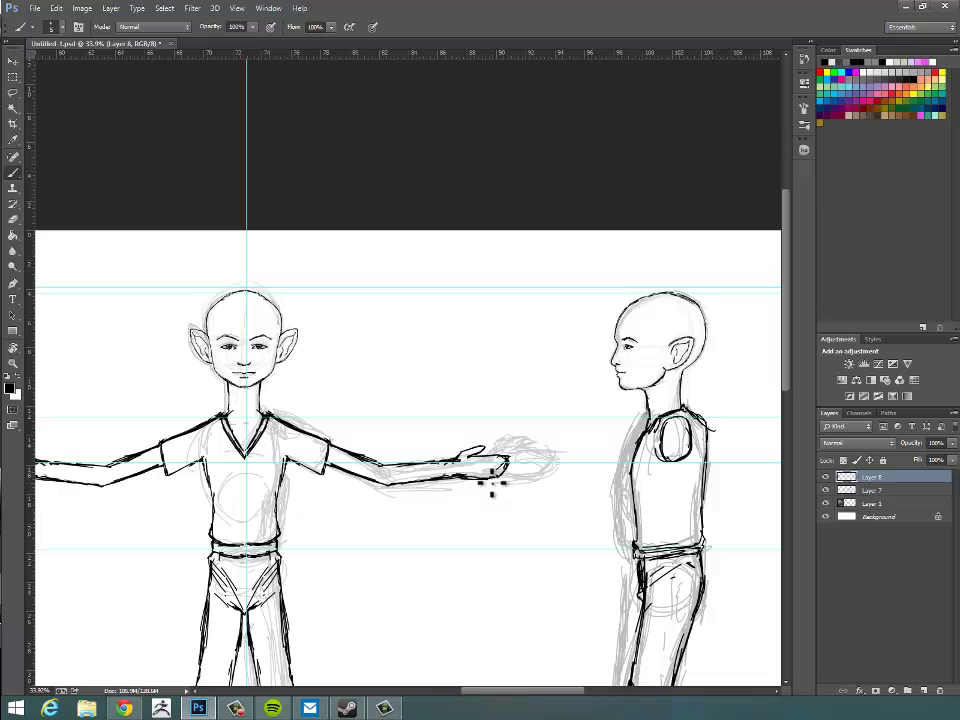
# Step: Turn off snapping and try a looping brush stroke across the head guides, undoing the stroke
pyautogui.click(240, 8)
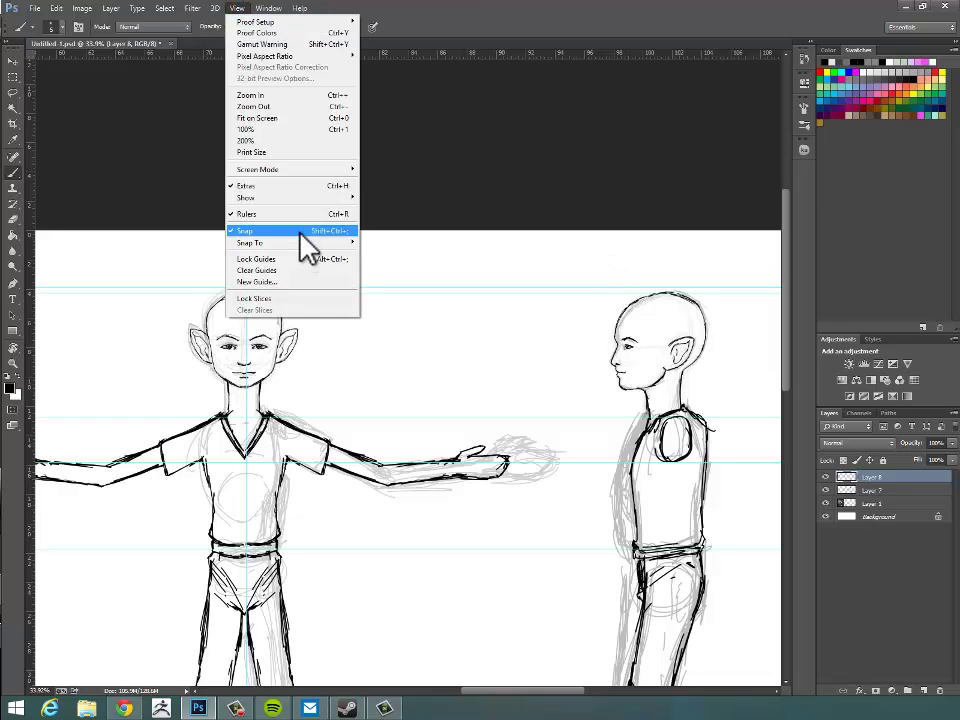
pyautogui.click(299, 231)
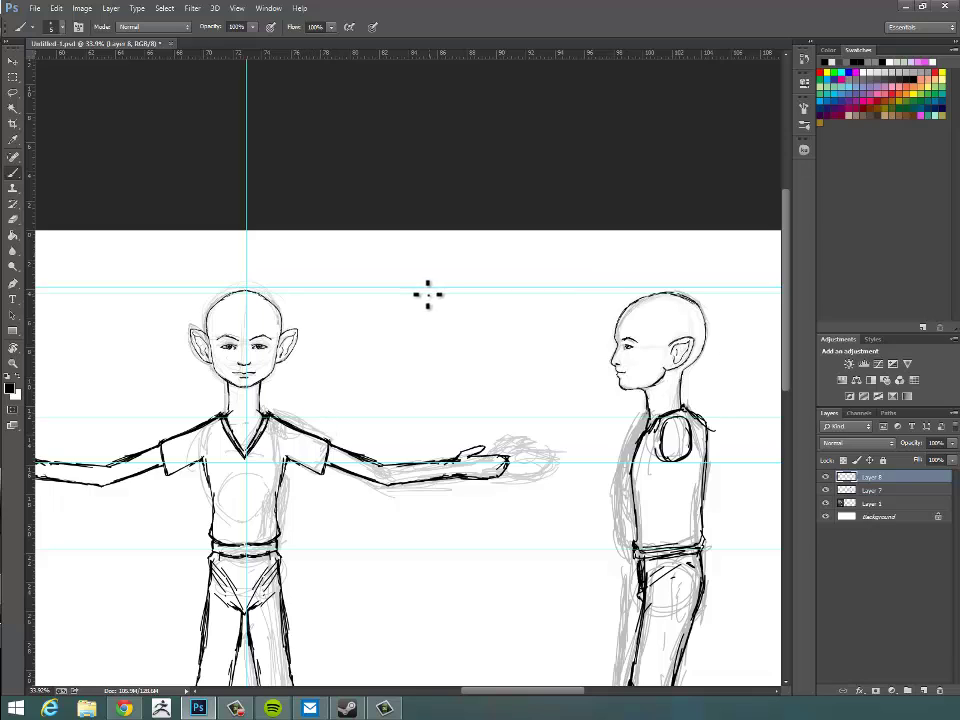
pyautogui.moveTo(448, 291)
pyautogui.mouseDown()
pyautogui.moveTo(441, 298)
pyautogui.moveTo(503, 290)
pyautogui.mouseUp()
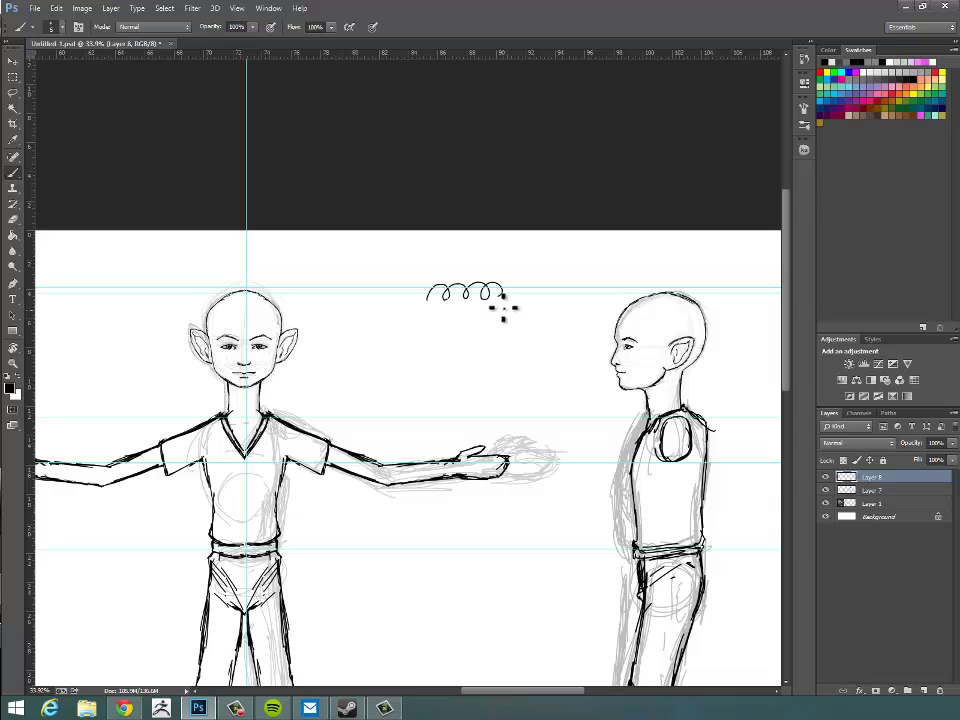
pyautogui.hotkey('ctrl', 'z')
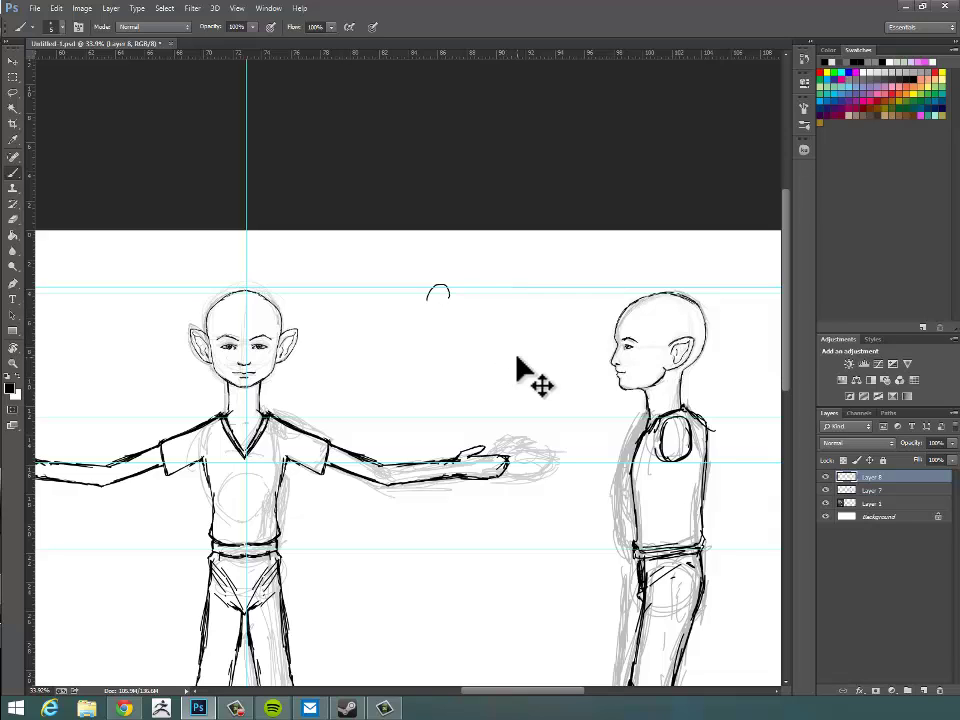
pyautogui.hotkey('ctrl', 'z')
pyautogui.hotkey('ctrl', 'z')
pyautogui.hotkey('ctrl', 'alt', 'z')
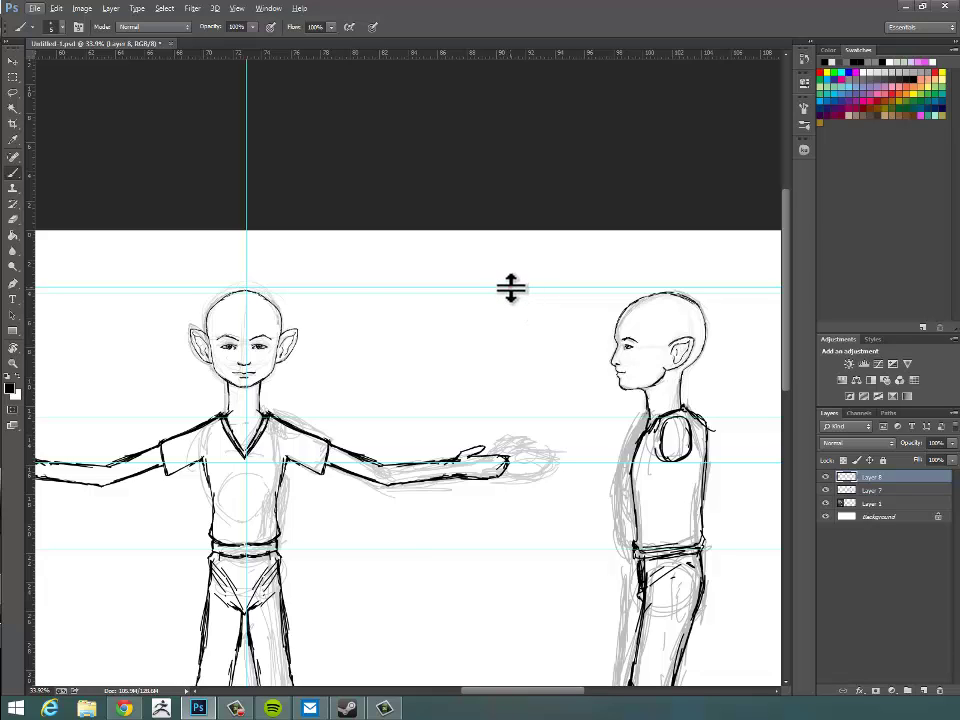
# Step: Remove the extra horizontal guide just above the heads and hide the remaining guides
pyautogui.moveTo(511, 288); pyautogui.dragTo(513, 55)
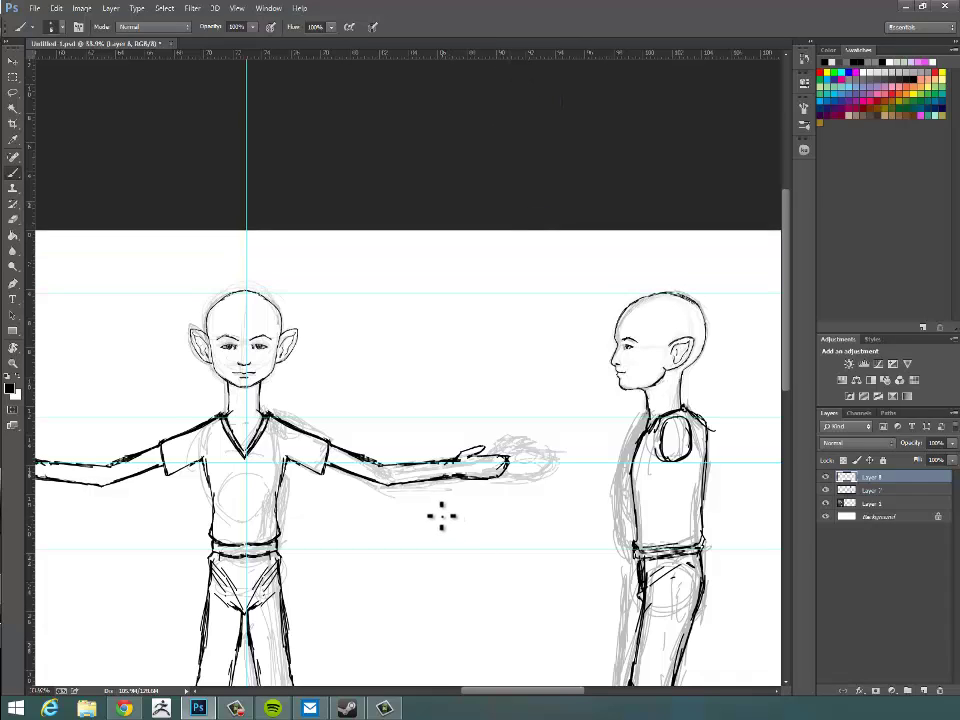
pyautogui.click(240, 10)
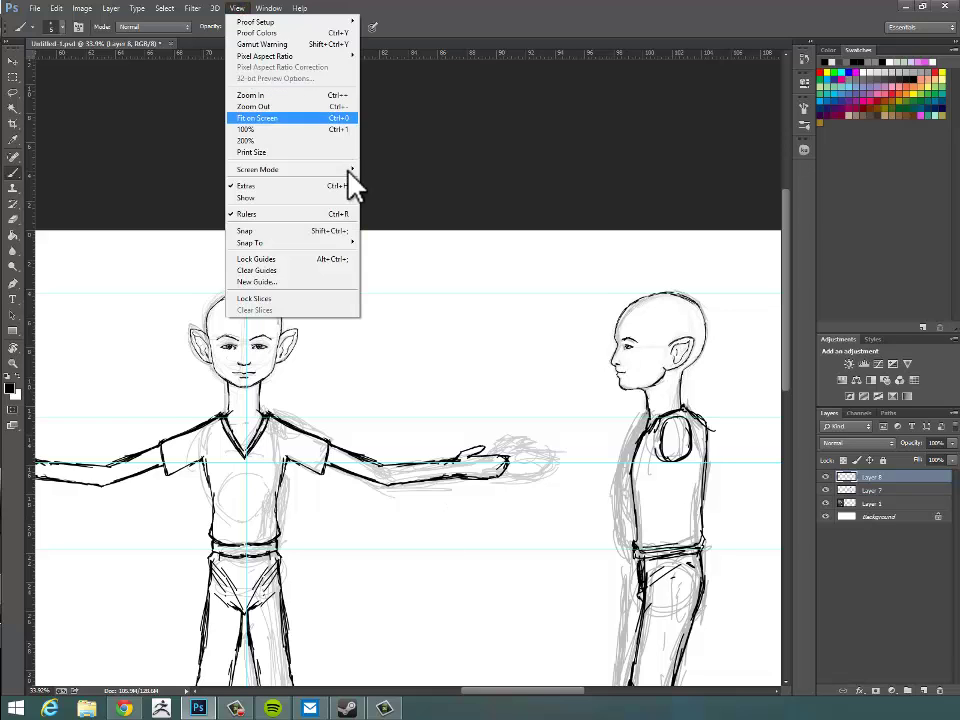
pyautogui.moveTo(320, 198)
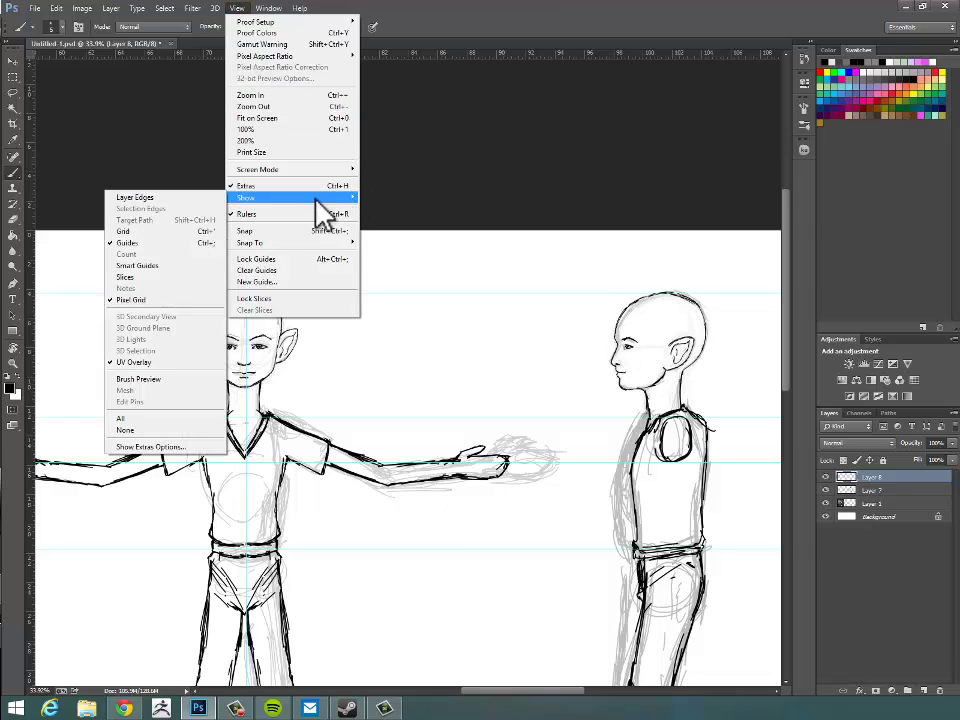
pyautogui.click(175, 243)
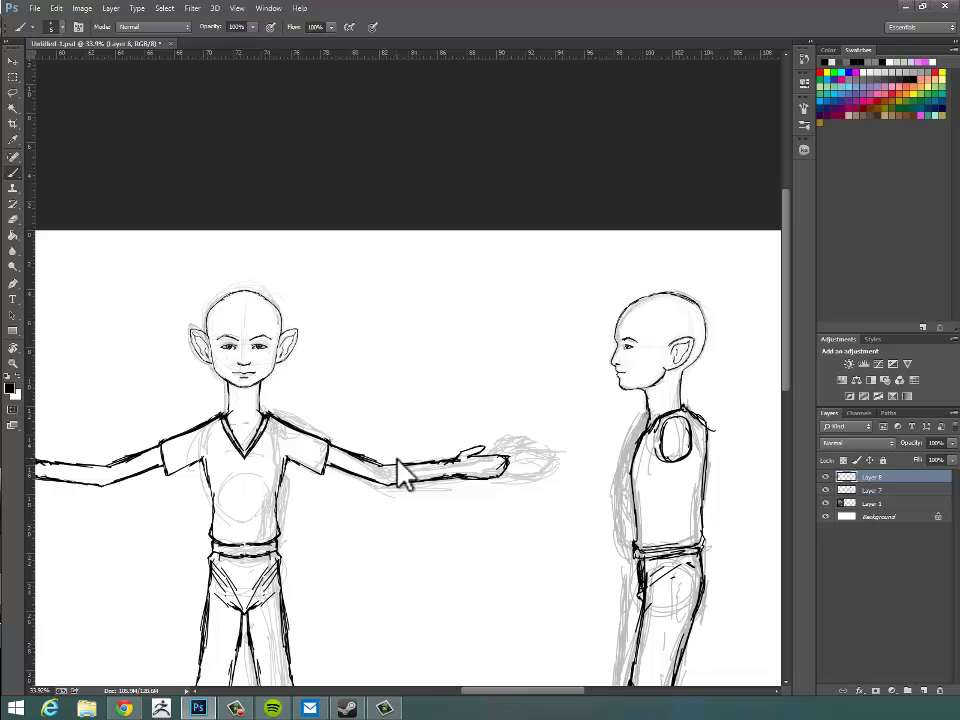
# Step: Show the guides again and clear all of them from the document
pyautogui.click(242, 9)
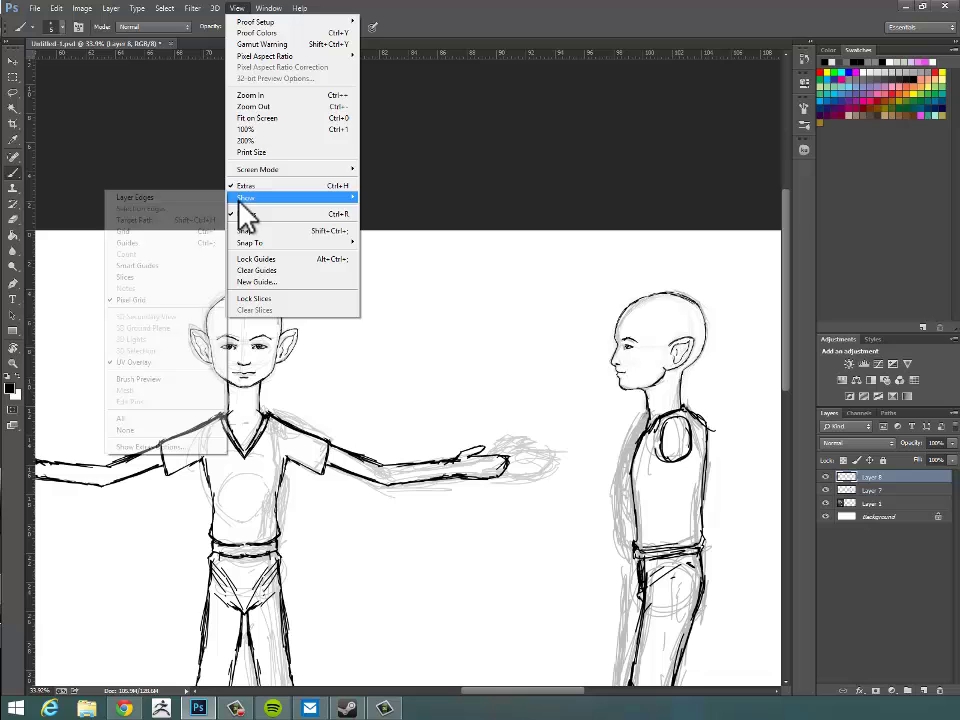
pyautogui.click(189, 242)
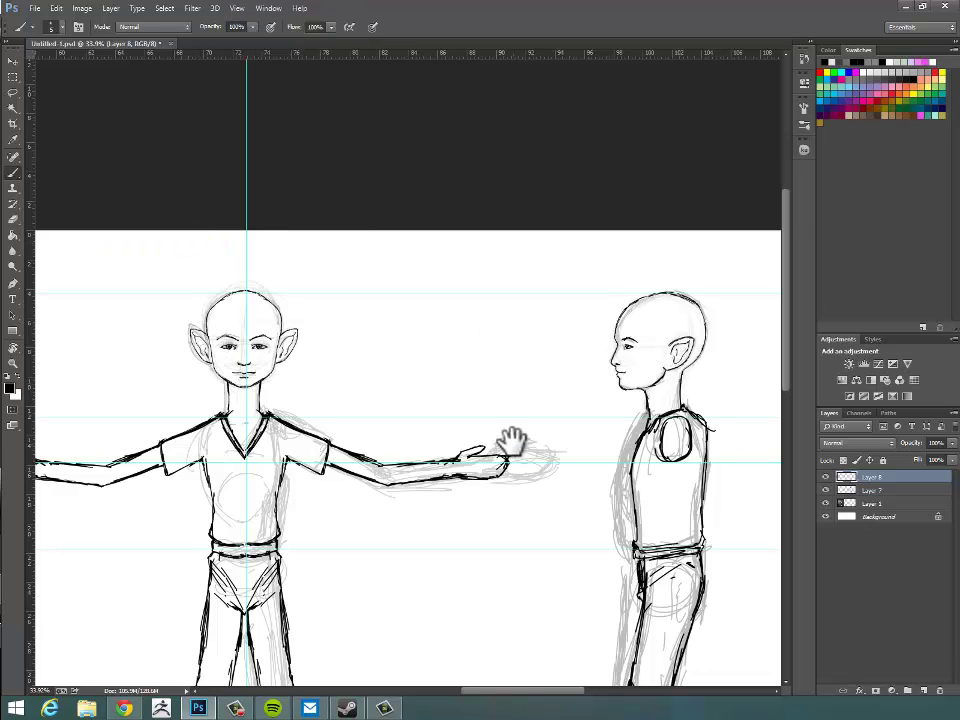
pyautogui.moveTo(510, 440); pyautogui.dragTo(538, 381)
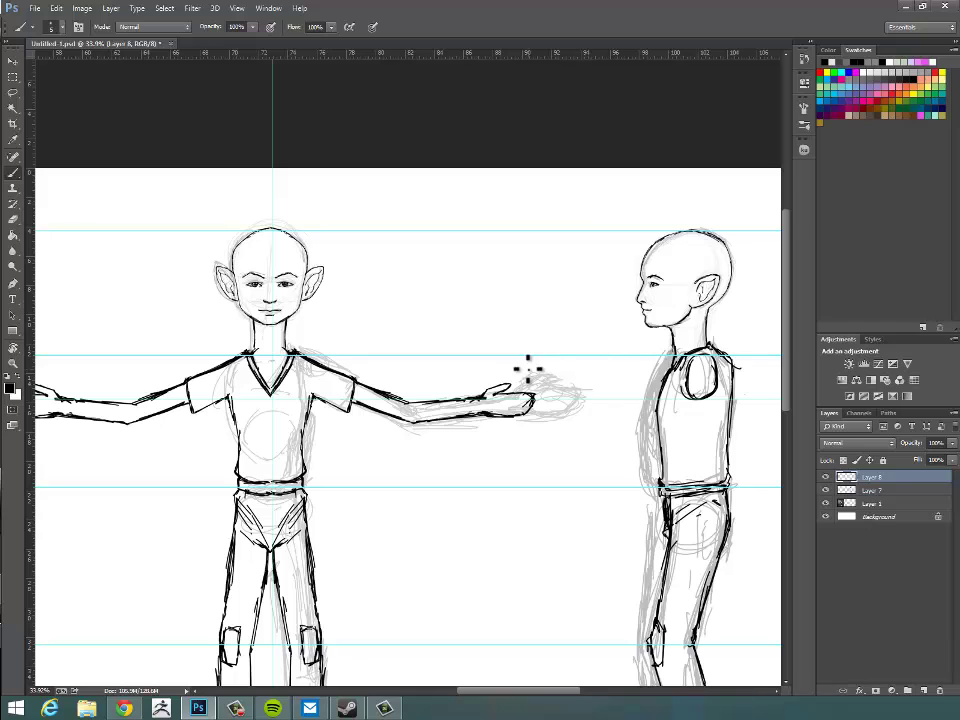
pyautogui.click(238, 9)
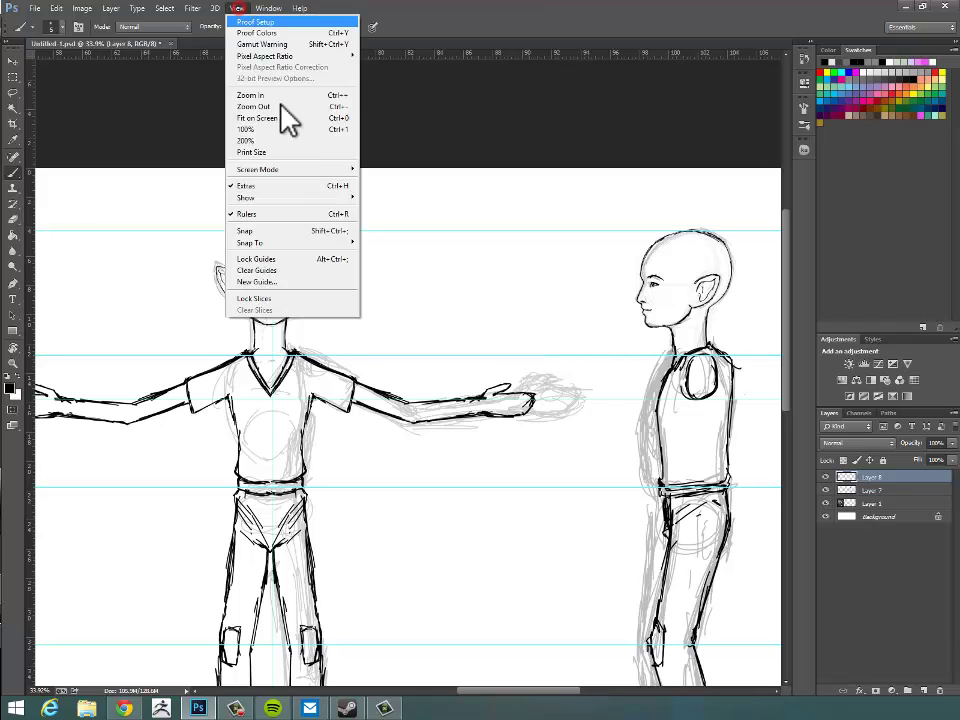
pyautogui.click(317, 270)
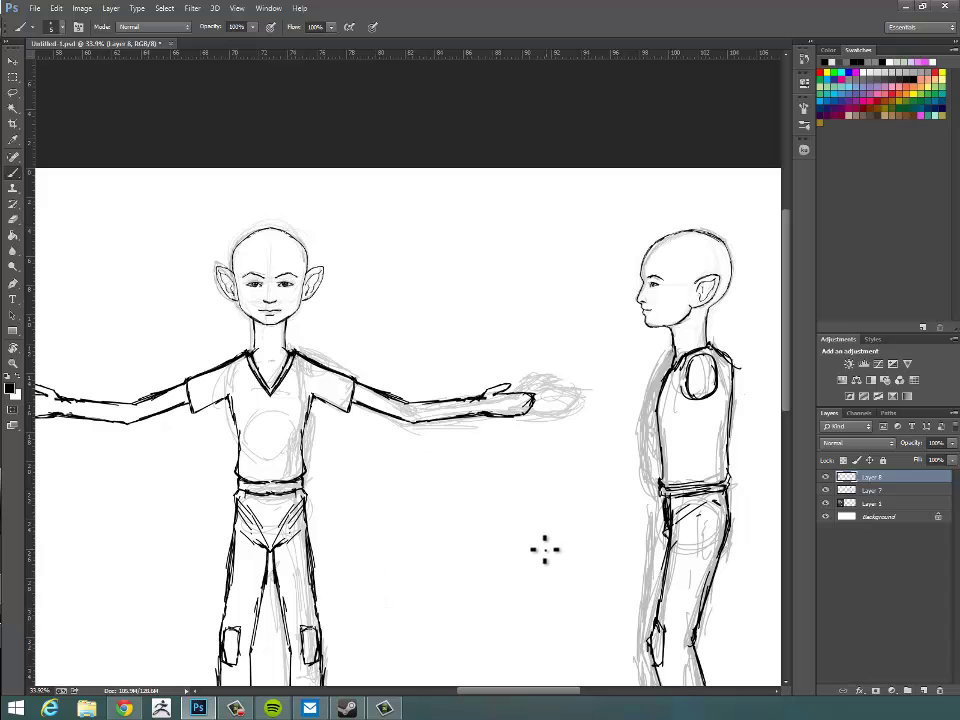
# Step: Draw a freehand lasso selection around the front figure's left arm on Layer 7, from shoulder to hand
pyautogui.press('z')
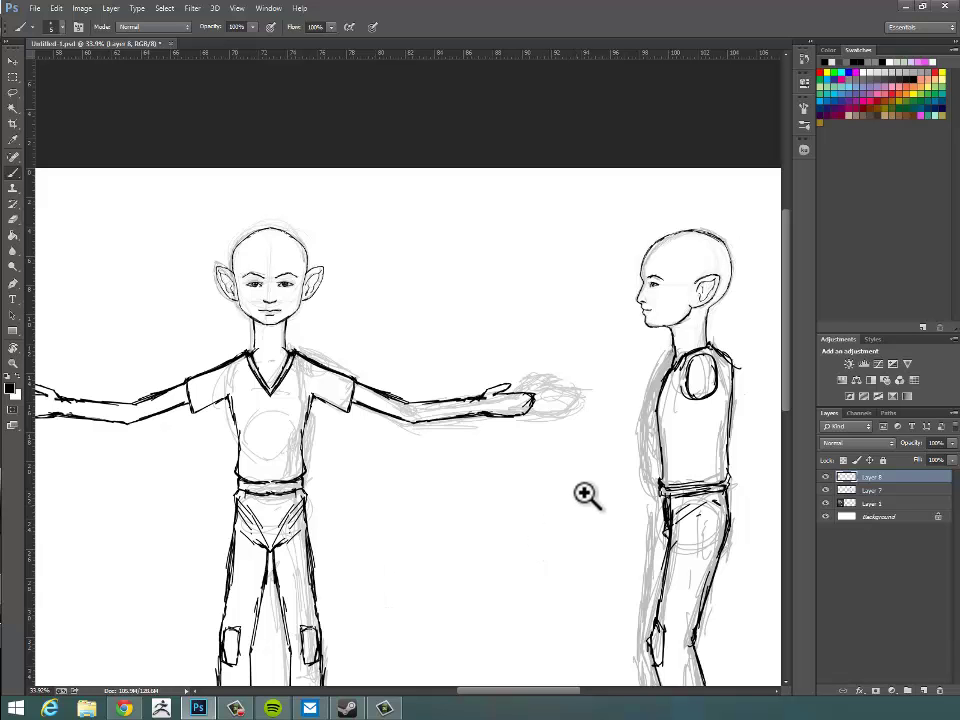
pyautogui.moveTo(583, 495); pyautogui.dragTo(570, 484)
pyautogui.press('space')
pyautogui.moveTo(572, 531)
pyautogui.mouseDown()
pyautogui.moveTo(563, 392)
pyautogui.moveTo(561, 433)
pyautogui.mouseUp()
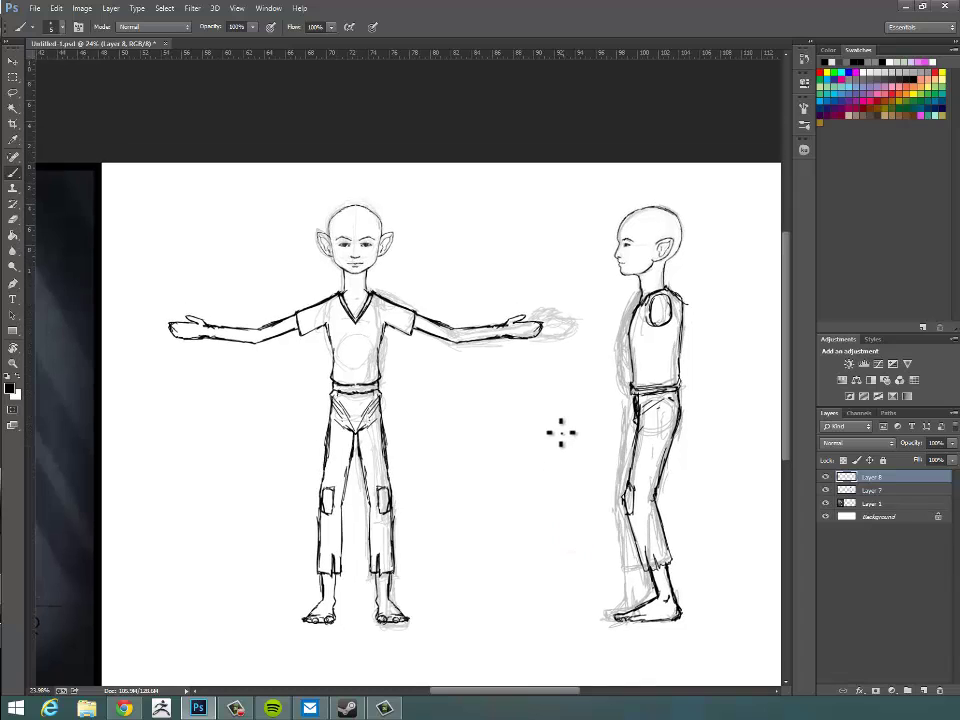
pyautogui.click(890, 490)
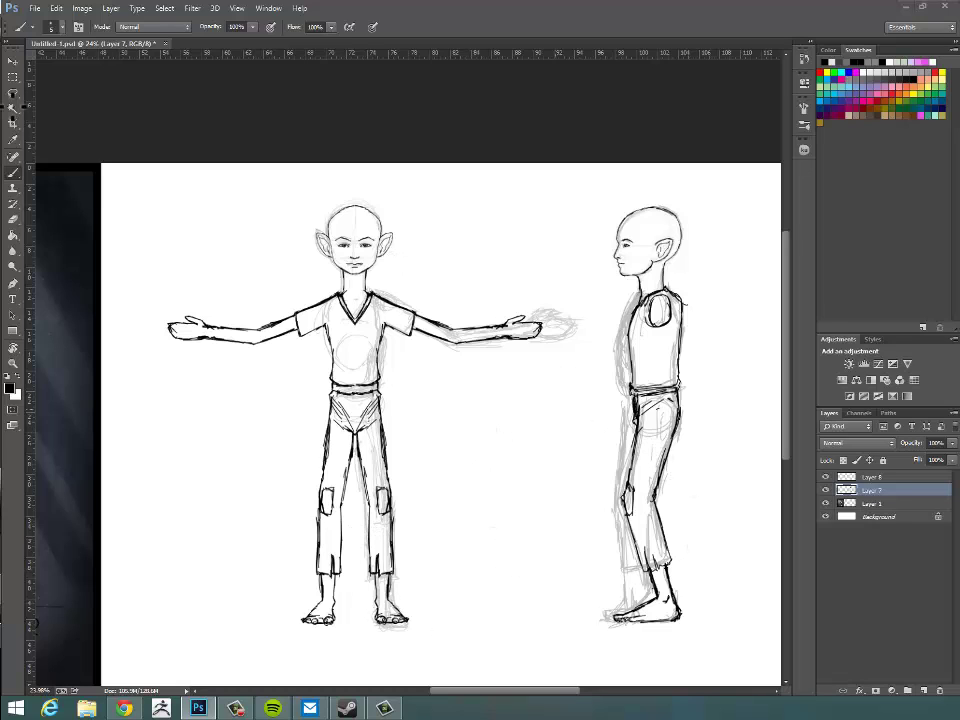
pyautogui.click(16, 92)
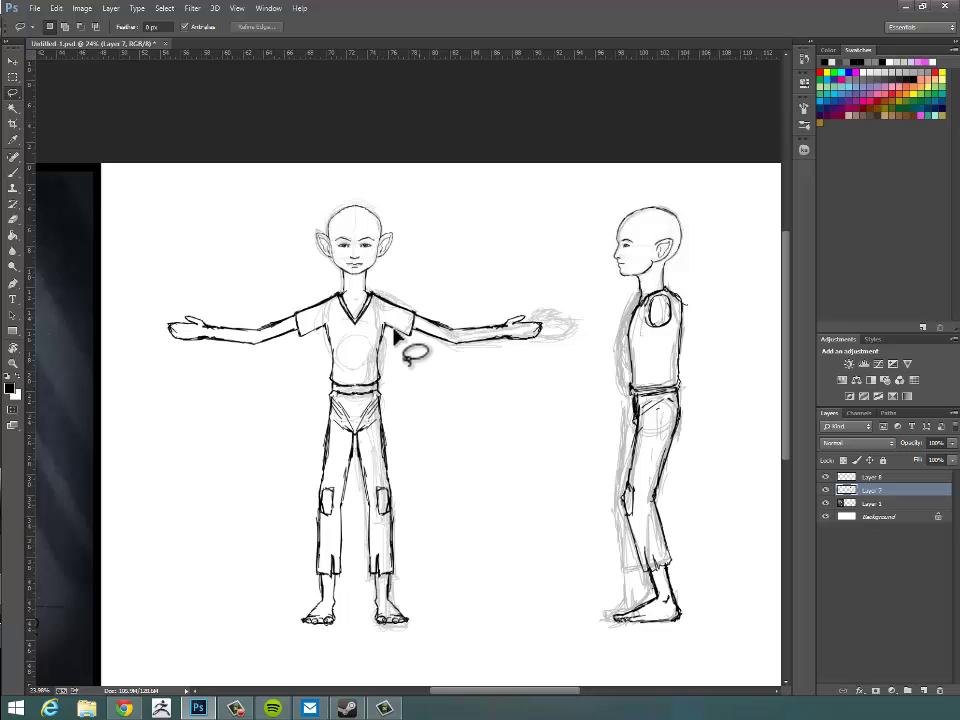
pyautogui.moveTo(375, 297)
pyautogui.mouseDown()
pyautogui.moveTo(409, 273)
pyautogui.moveTo(542, 296)
pyautogui.moveTo(578, 350)
pyautogui.moveTo(566, 372)
pyautogui.moveTo(493, 384)
pyautogui.moveTo(405, 352)
pyautogui.mouseUp()
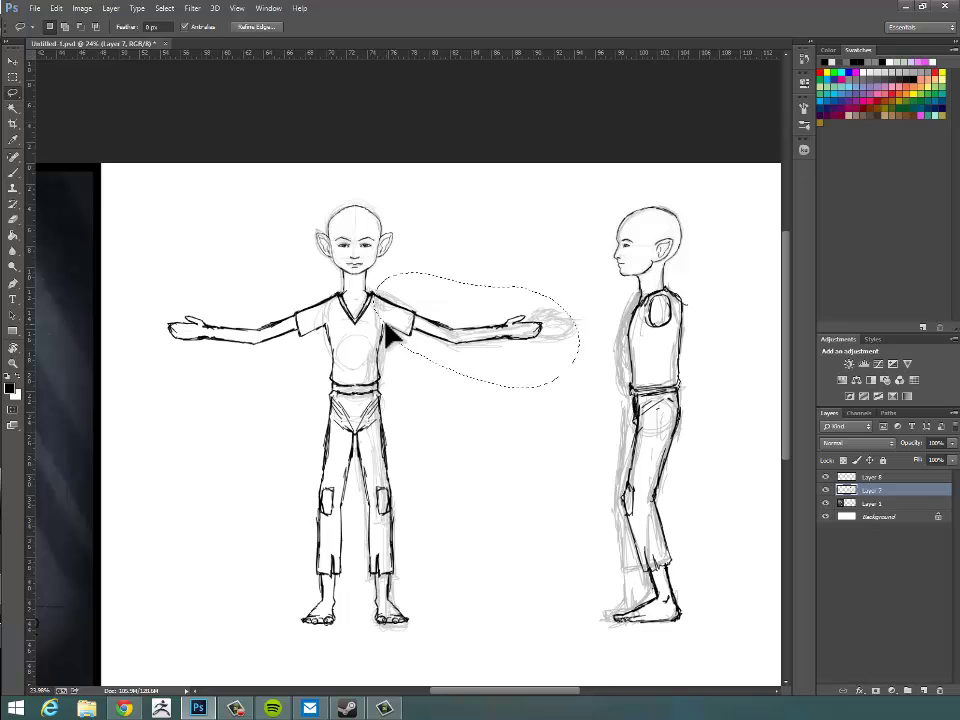
# Step: Try rotating the selected arm 4.22° about a pivot at the shoulder, undo the rotation and deselect the arm
pyautogui.hotkey('ctrl', 't')
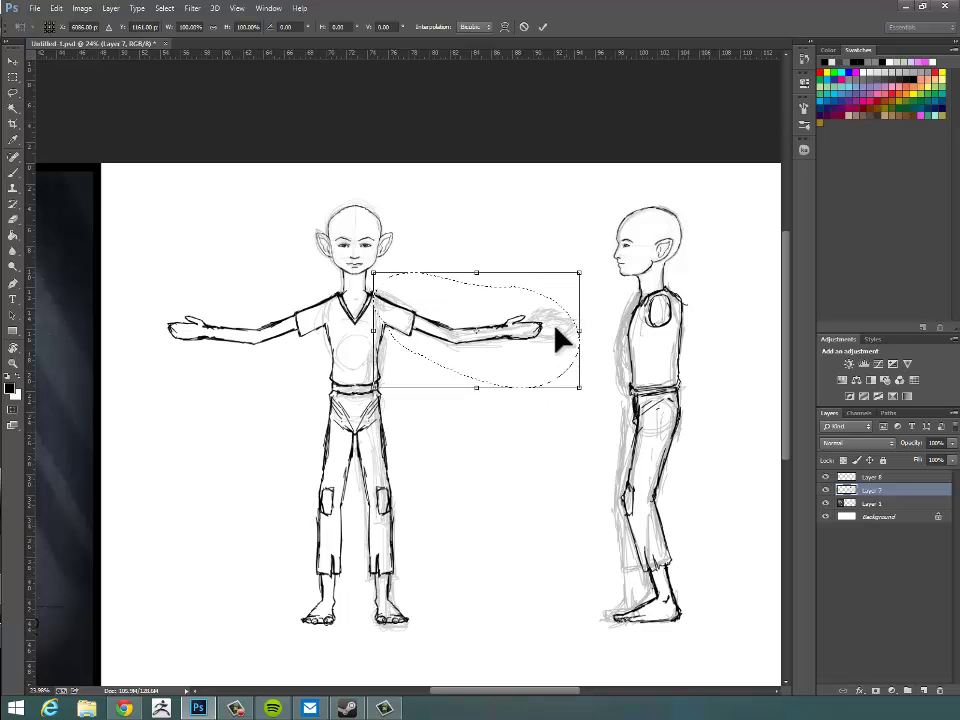
pyautogui.moveTo(478, 338); pyautogui.dragTo(377, 314)
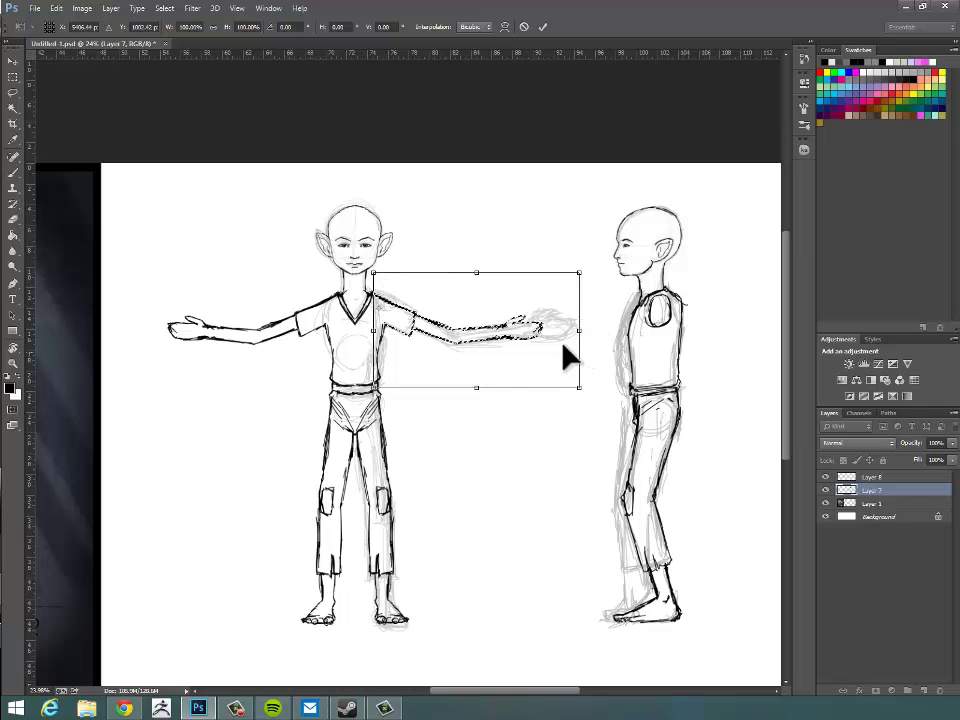
pyautogui.moveTo(576, 256)
pyautogui.mouseDown()
pyautogui.moveTo(592, 308)
pyautogui.moveTo(575, 195)
pyautogui.moveTo(569, 362)
pyautogui.moveTo(566, 231)
pyautogui.moveTo(579, 269)
pyautogui.mouseUp()
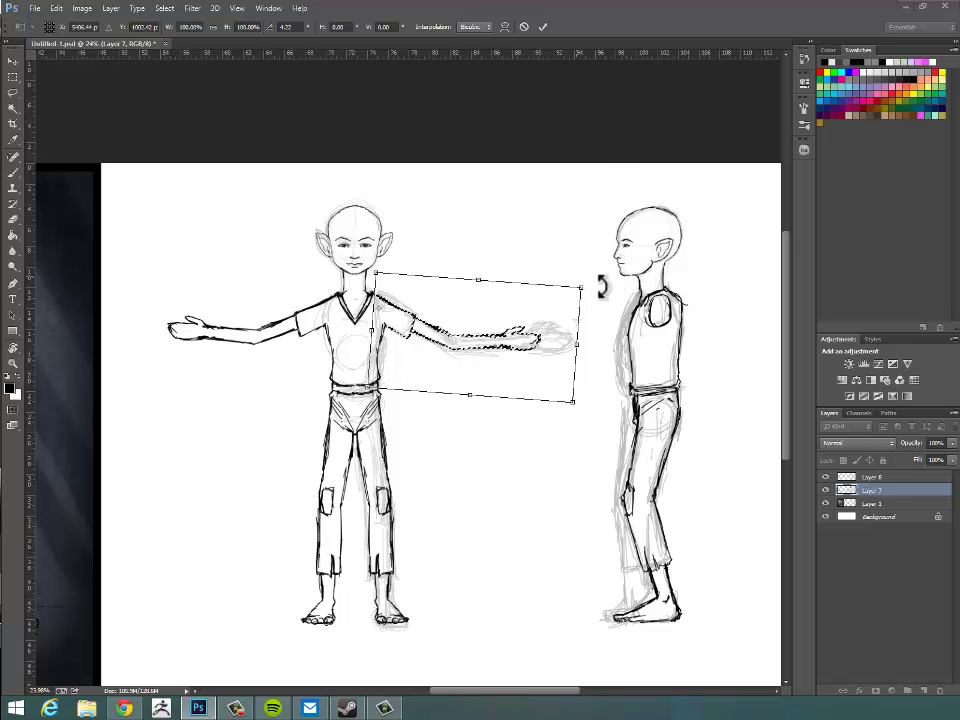
pyautogui.press('Return')
pyautogui.press('l')
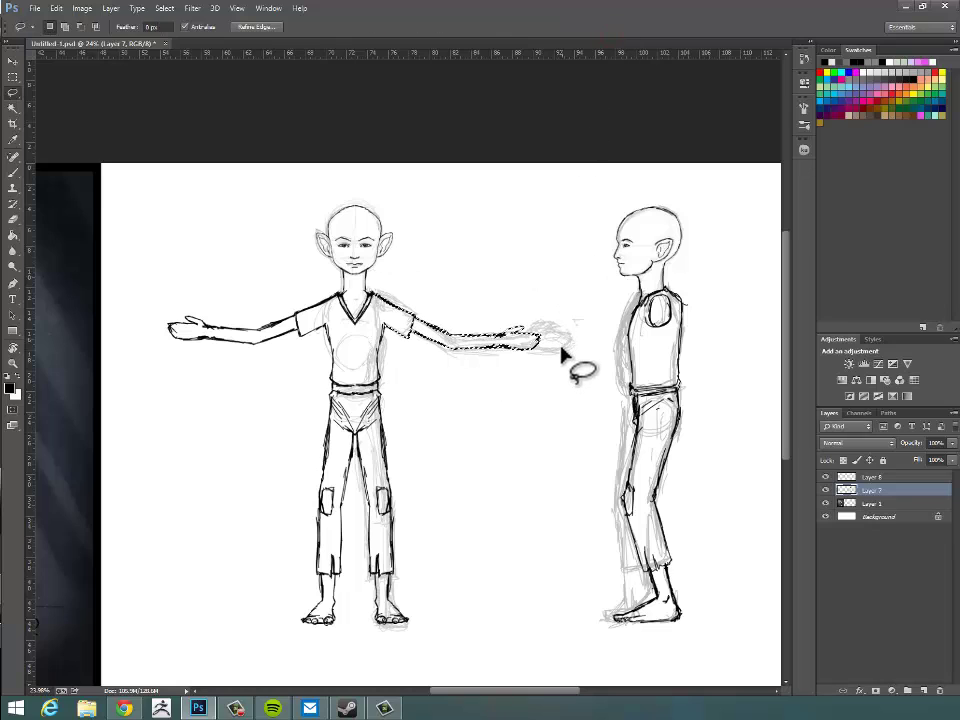
pyautogui.hotkey('ctrl', 'z')
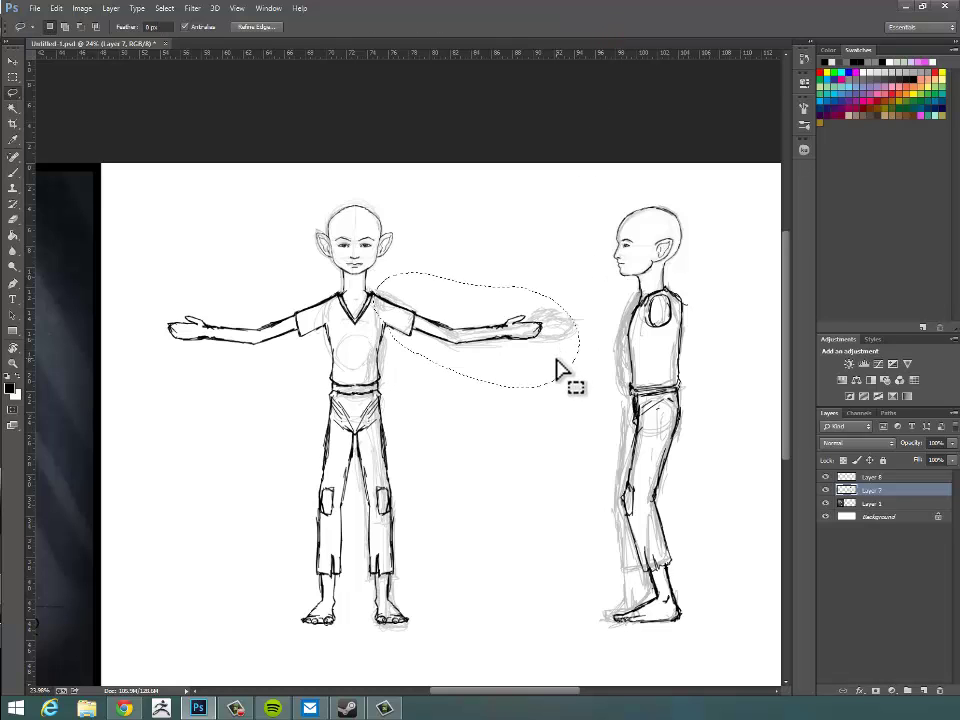
pyautogui.hotkey('ctrl', 'd')
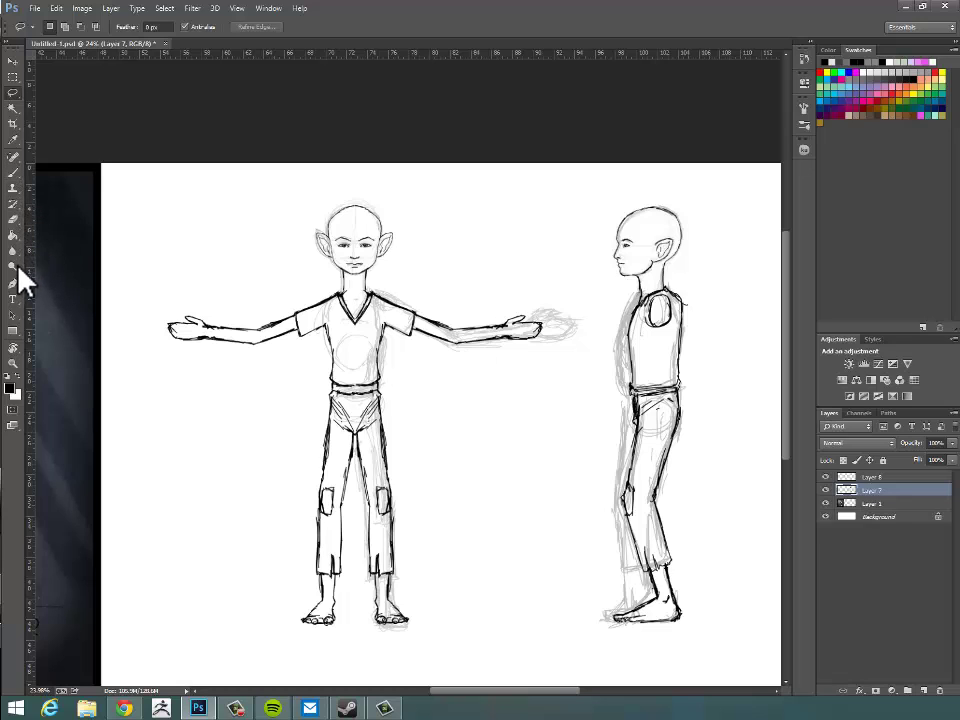
# Step: Brush a test curve between the figures on Layer 7, try dragging out an offset duplicate, and undo both
pyautogui.click(14, 172)
pyautogui.moveTo(491, 217)
pyautogui.mouseDown()
pyautogui.moveTo(521, 255)
pyautogui.moveTo(499, 255)
pyautogui.moveTo(526, 242)
pyautogui.moveTo(505, 260)
pyautogui.moveTo(525, 244)
pyautogui.moveTo(508, 287)
pyautogui.moveTo(527, 248)
pyautogui.moveTo(524, 263)
pyautogui.moveTo(526, 242)
pyautogui.moveTo(503, 217)
pyautogui.mouseUp()
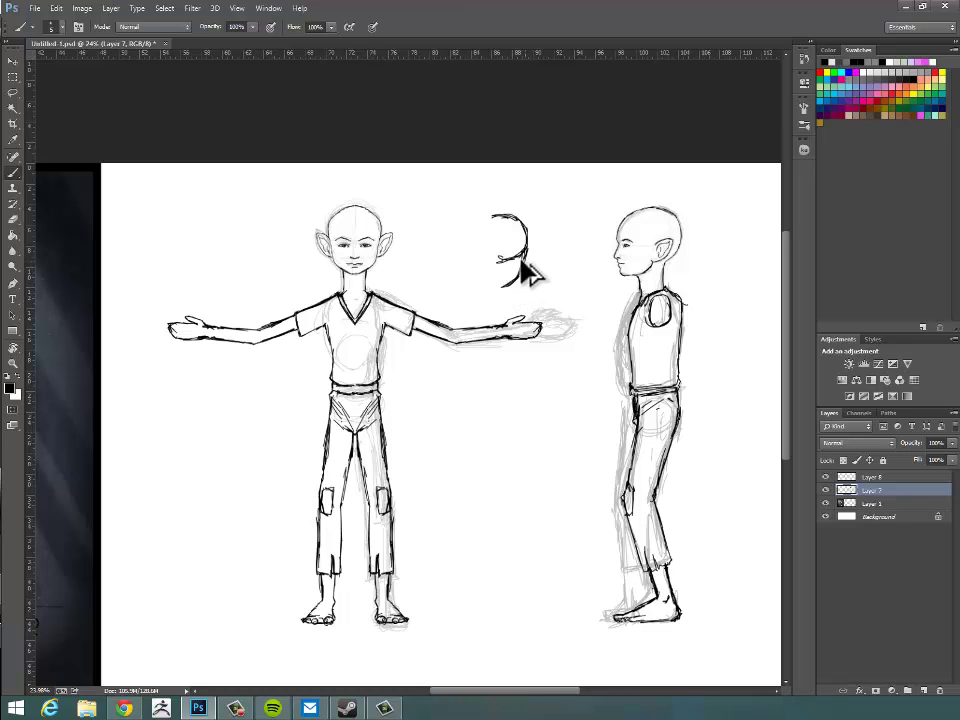
pyautogui.moveTo(525, 255); pyautogui.dragTo(512, 248)
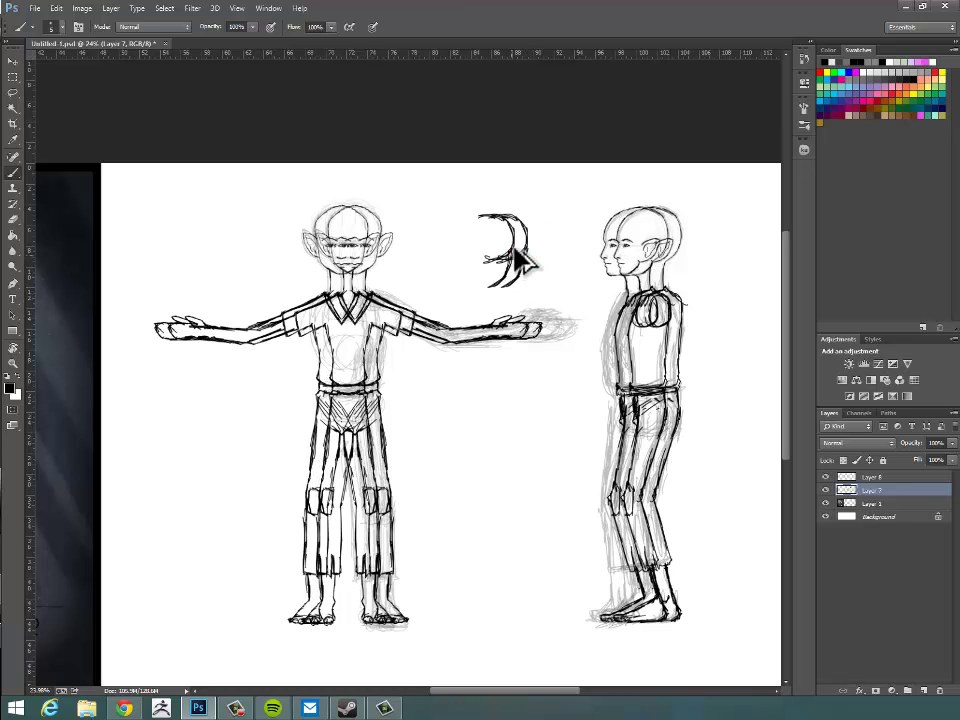
pyautogui.hotkey('ctrl', 'z')
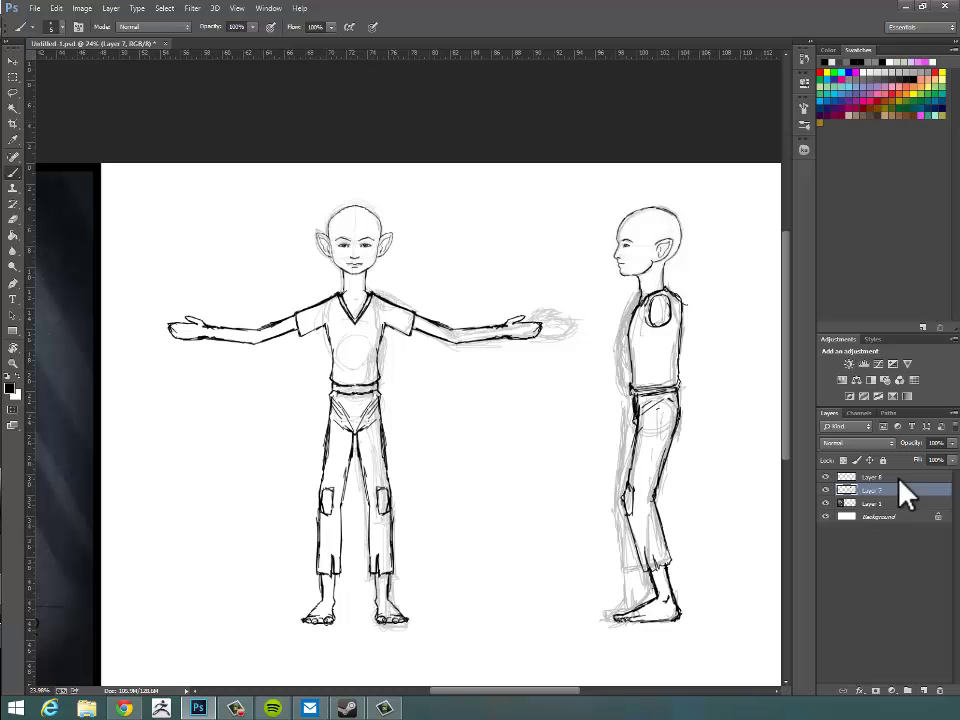
# Step: Brush a half-circle arc between the two heads on Layer 8 and duplicate it beside the original on a new layer
pyautogui.click(890, 477)
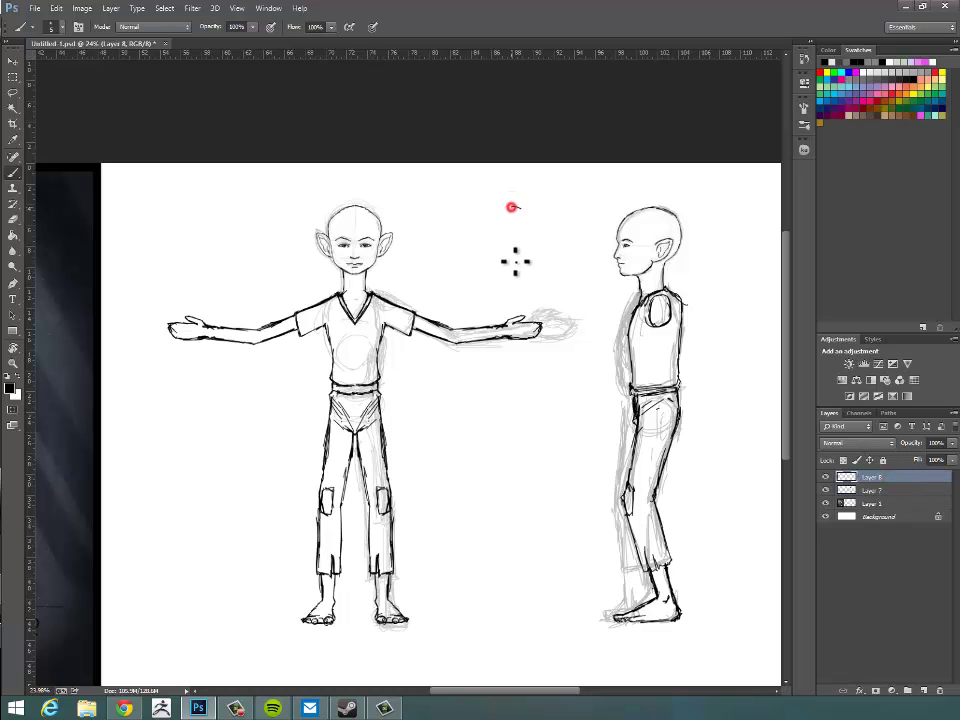
pyautogui.moveTo(516, 261)
pyautogui.mouseDown()
pyautogui.moveTo(514, 206)
pyautogui.moveTo(536, 236)
pyautogui.moveTo(516, 243)
pyautogui.mouseUp()
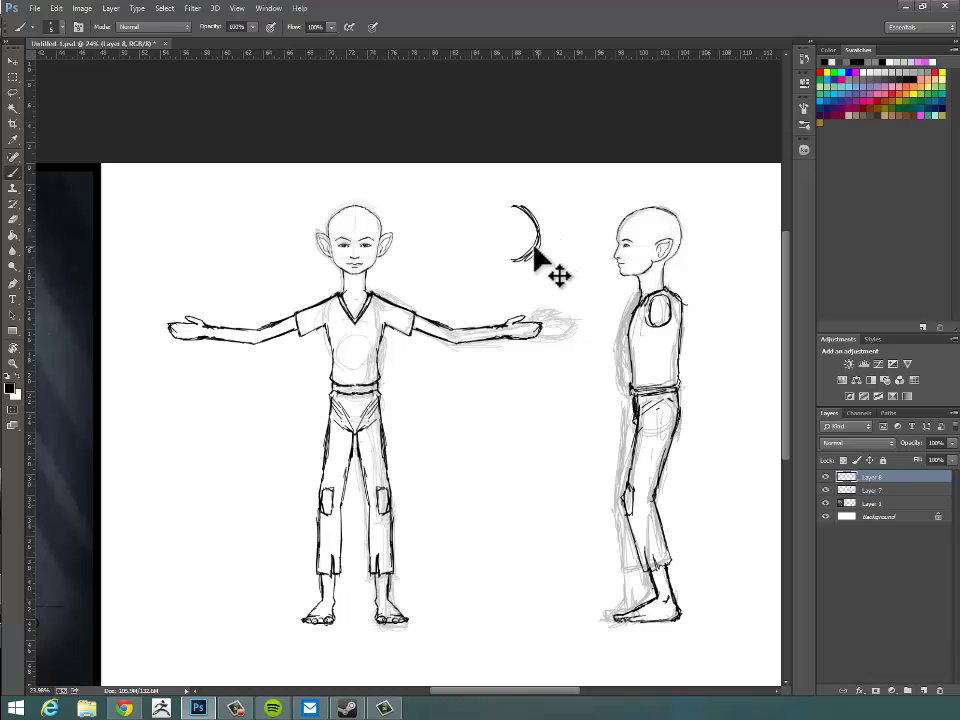
pyautogui.click(535, 247)
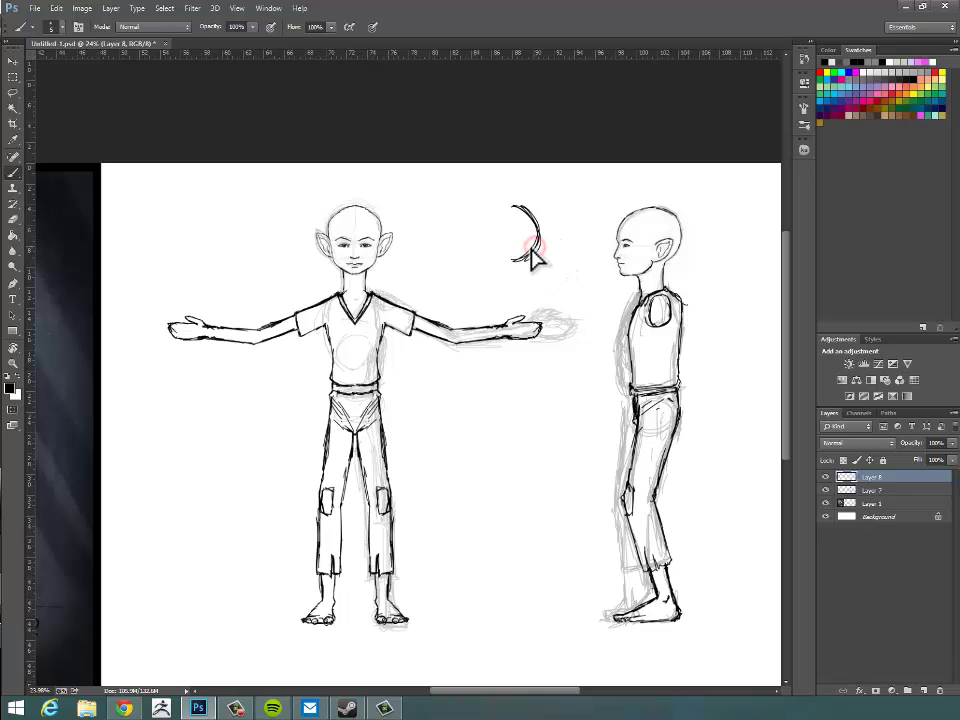
pyautogui.moveTo(531, 249); pyautogui.dragTo(486, 250)
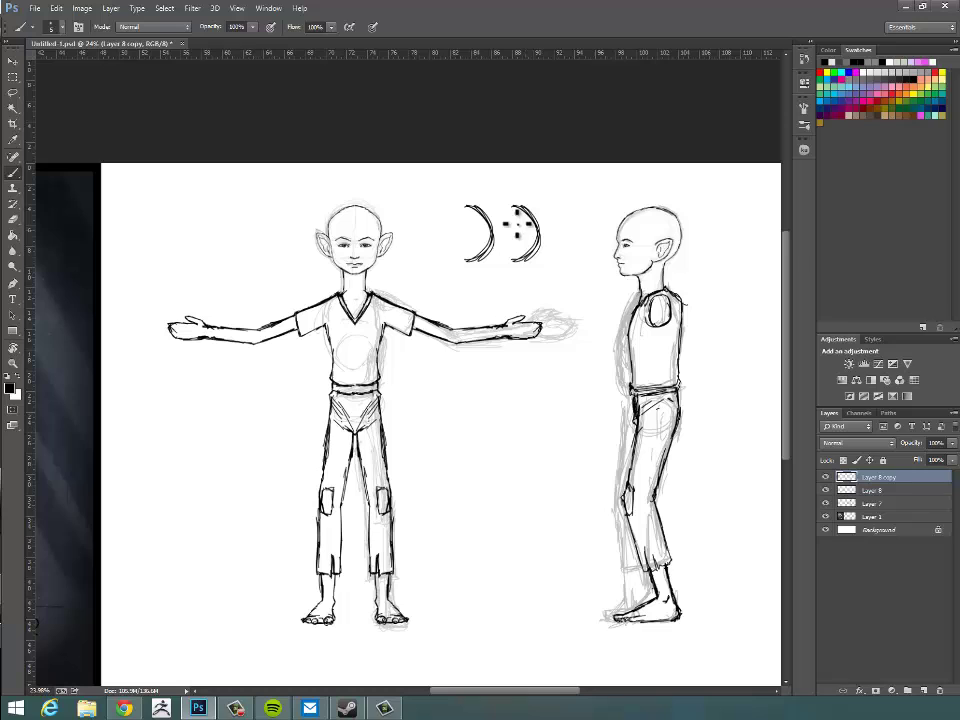
# Step: Flip the duplicated arc horizontally and move it against the original arc to close the circle
pyautogui.click(57, 8)
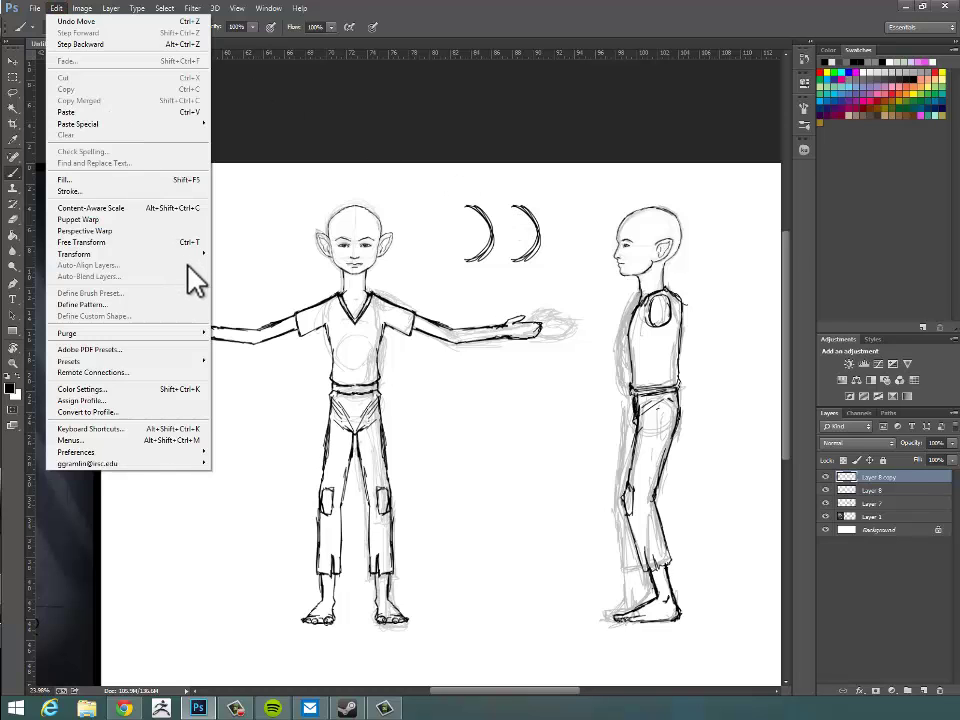
pyautogui.moveTo(184, 256)
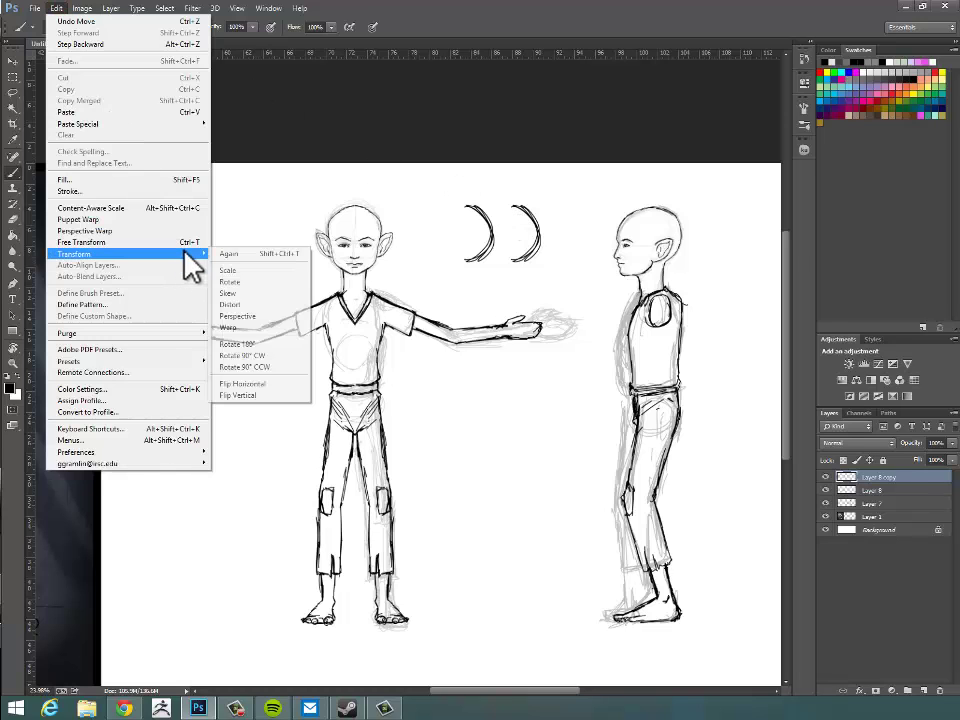
pyautogui.click(288, 385)
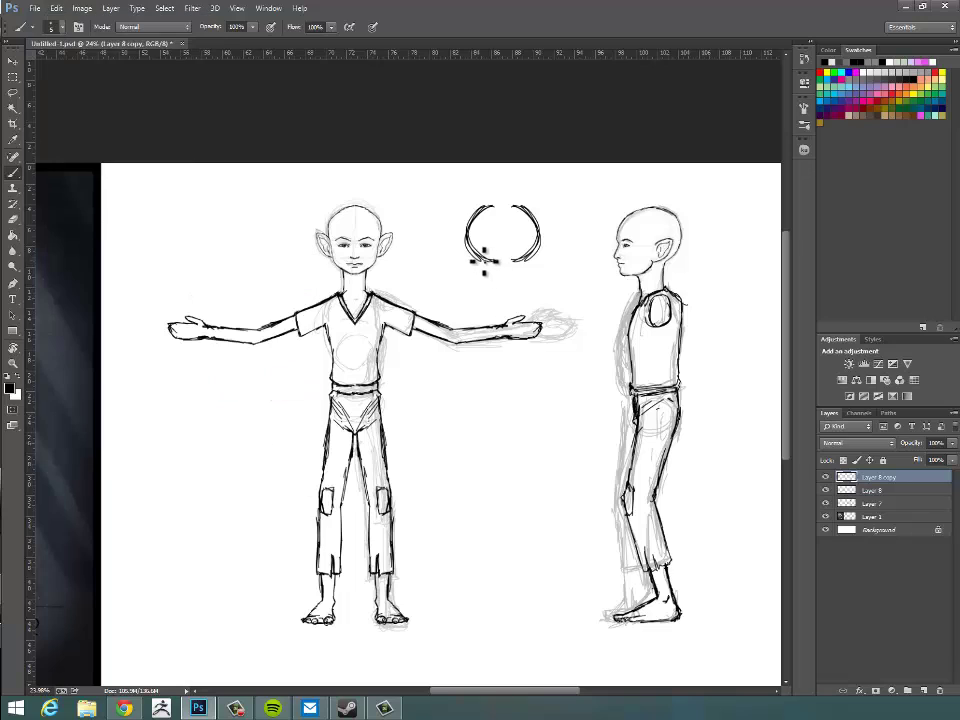
pyautogui.moveTo(497, 262); pyautogui.dragTo(512, 272)
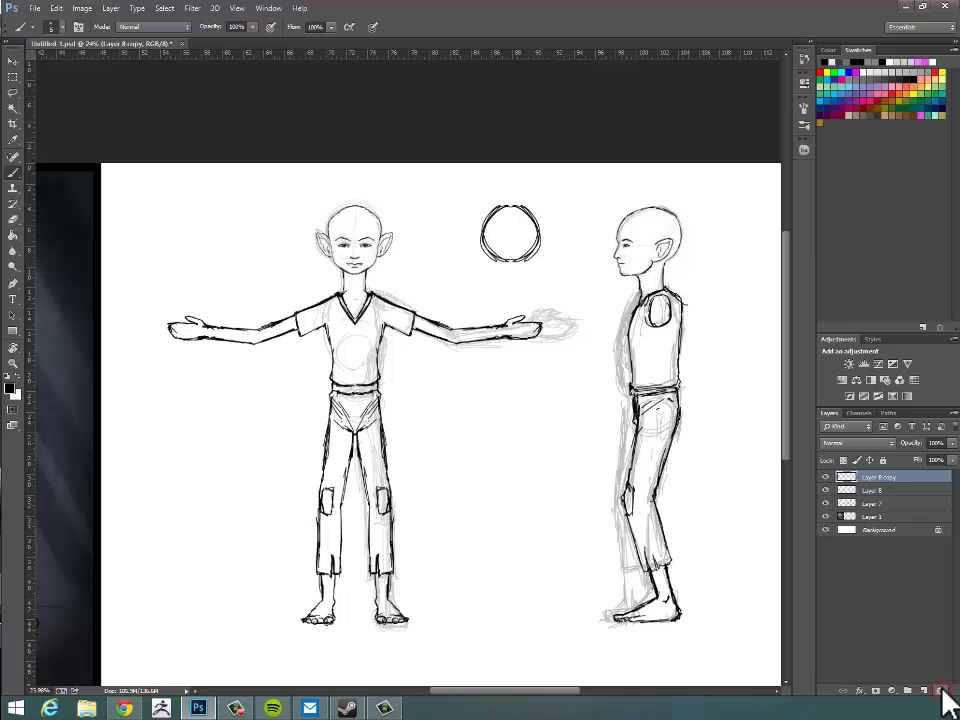
# Step: Delete the duplicated arc's layer and hide Layer 8
pyautogui.click(941, 690)
pyautogui.click(431, 263)
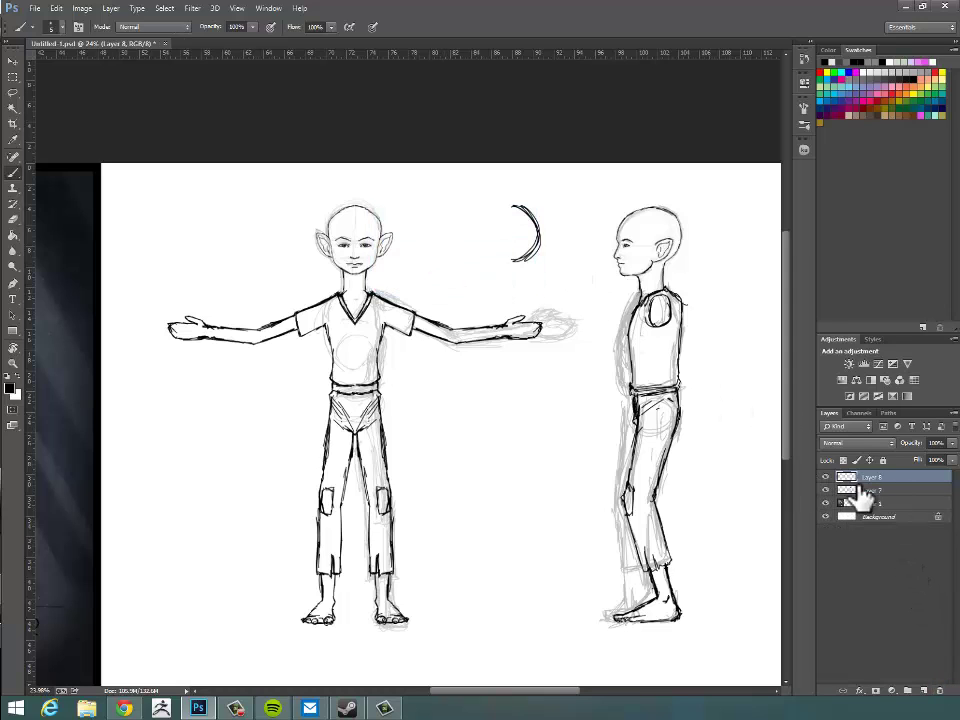
pyautogui.click(825, 477)
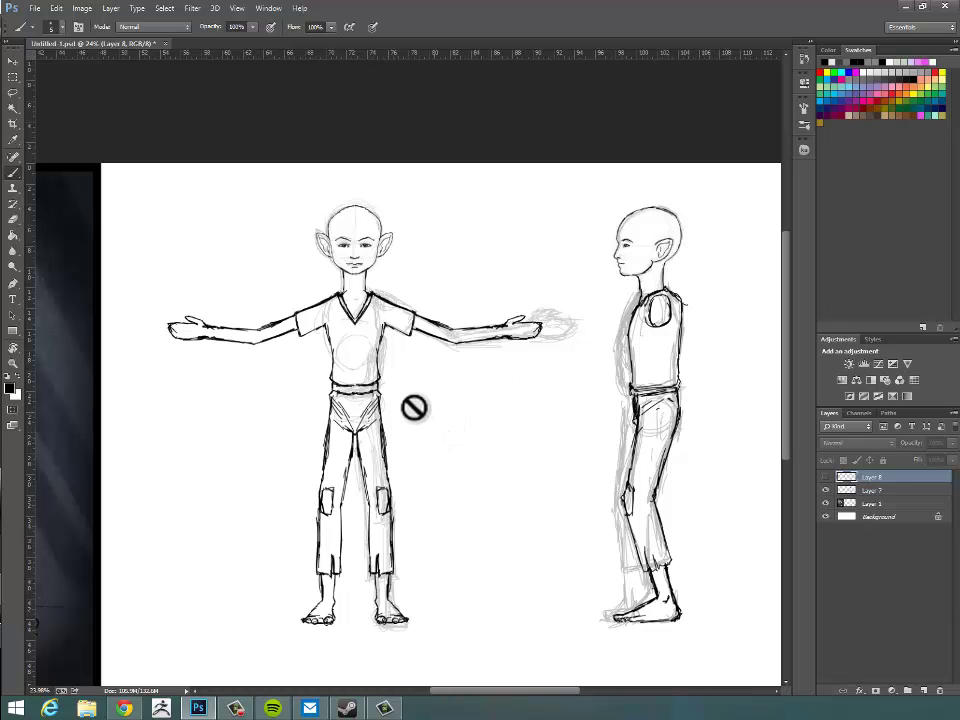
# Step: Examine the painted concept character alongside the front and side sketches to compare the overall reference layout
pyautogui.press('space')
pyautogui.moveTo(262, 478); pyautogui.dragTo(505, 446)
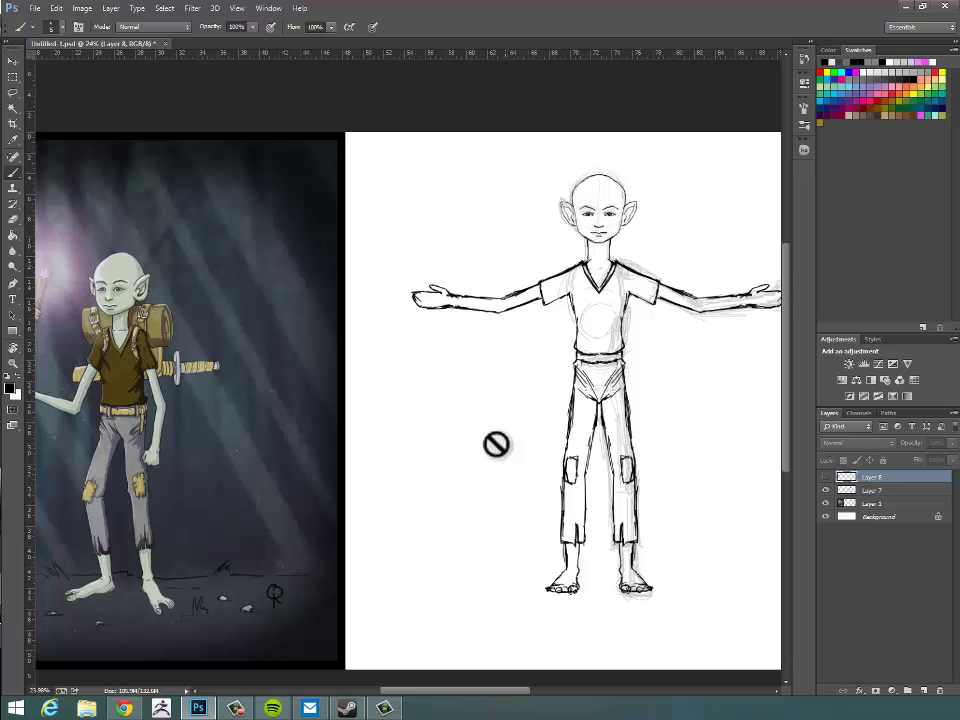
pyautogui.press('space')
pyautogui.moveTo(582, 474)
pyautogui.mouseDown()
pyautogui.moveTo(446, 474)
pyautogui.moveTo(634, 417)
pyautogui.mouseUp()
pyautogui.moveTo(572, 424); pyautogui.dragTo(652, 422)
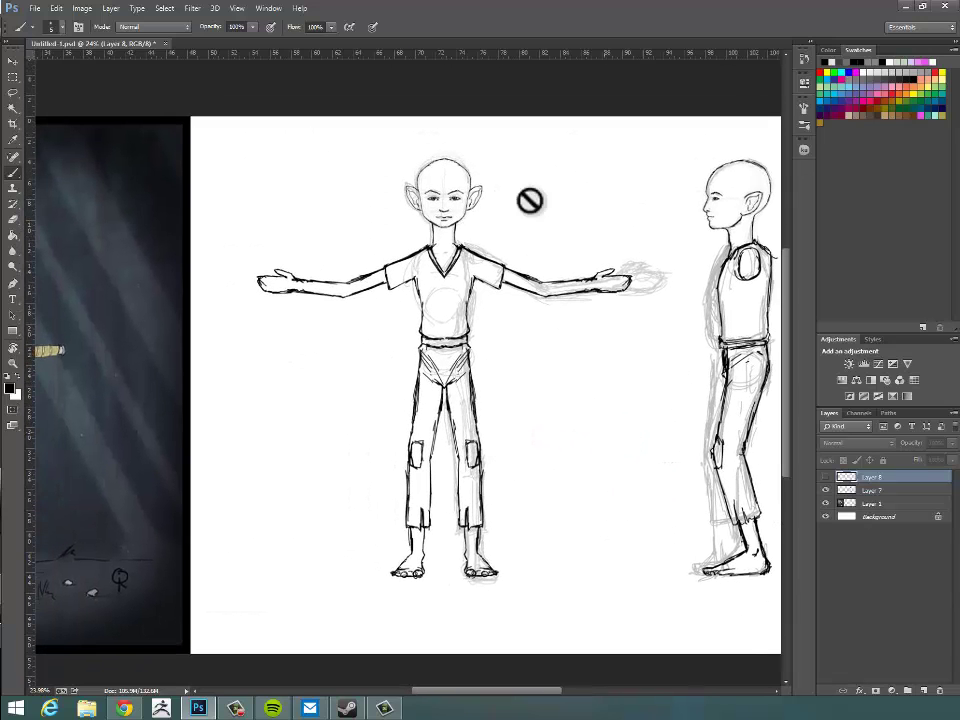
pyautogui.moveTo(561, 491); pyautogui.dragTo(549, 463)
pyautogui.moveTo(574, 487)
pyautogui.mouseDown()
pyautogui.moveTo(574, 465)
pyautogui.moveTo(579, 472)
pyautogui.mouseUp()
pyautogui.hotkey('ctrl', 'space')
pyautogui.keyDown('alt'); pyautogui.click(560, 458); pyautogui.keyUp('alt')
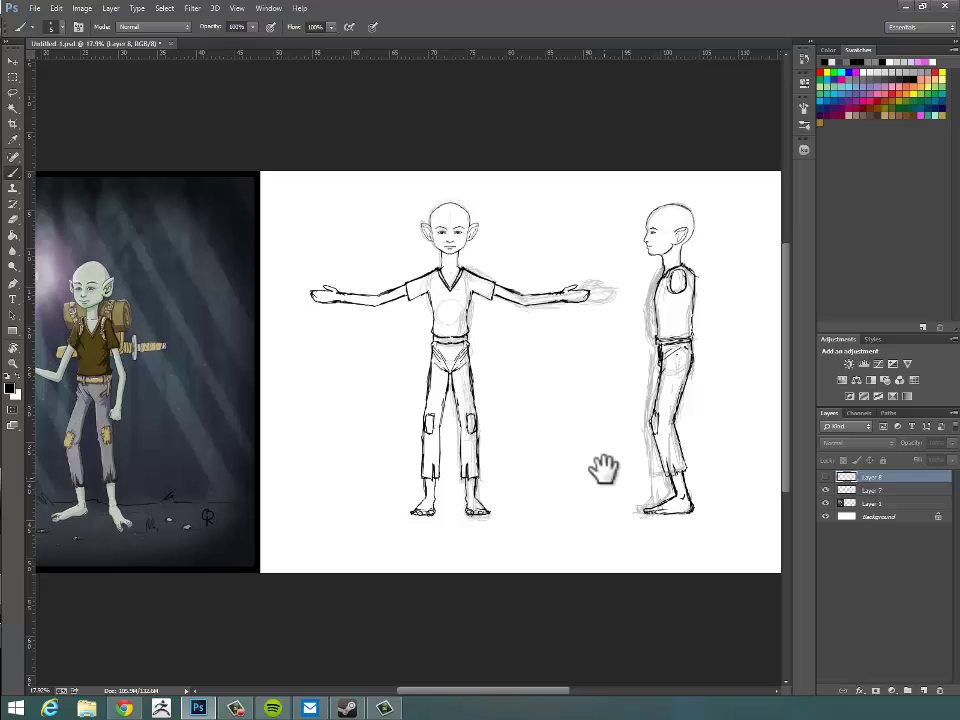
pyautogui.moveTo(604, 467); pyautogui.dragTo(620, 463)
pyautogui.hotkey('ctrl', 'space')
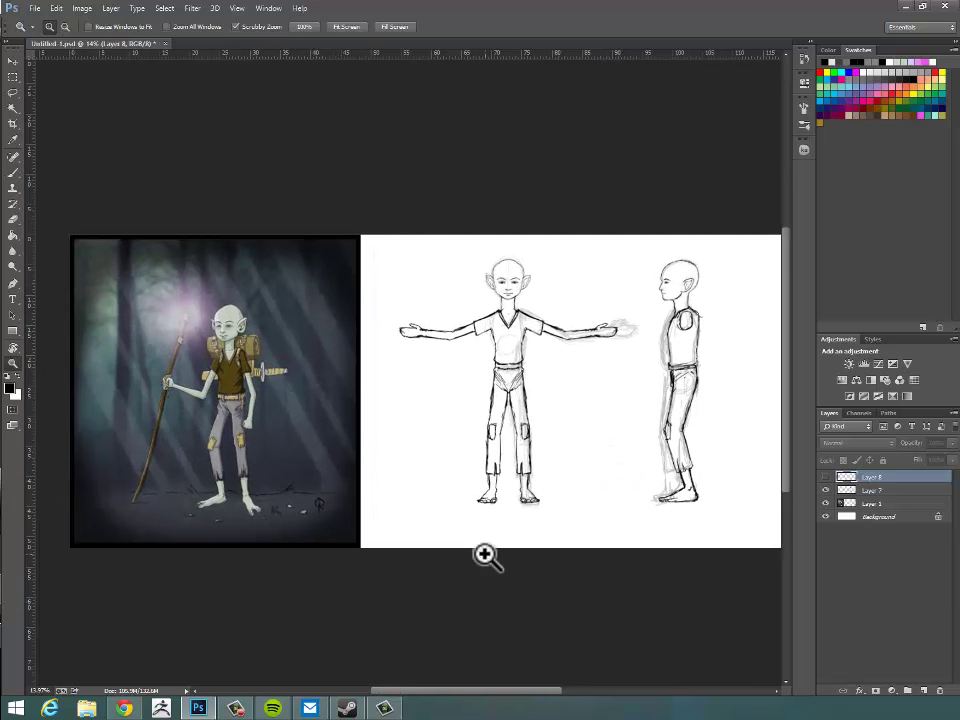